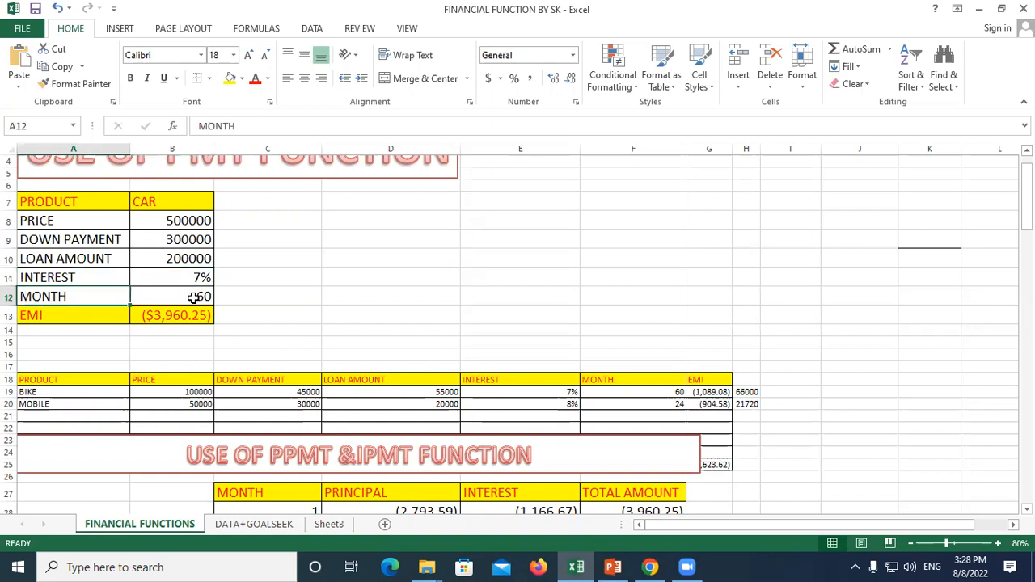
# Step: Examine the car loan table under the PMT heading, including the EMI row and the PMT formula in B13
pyautogui.click(264, 313)
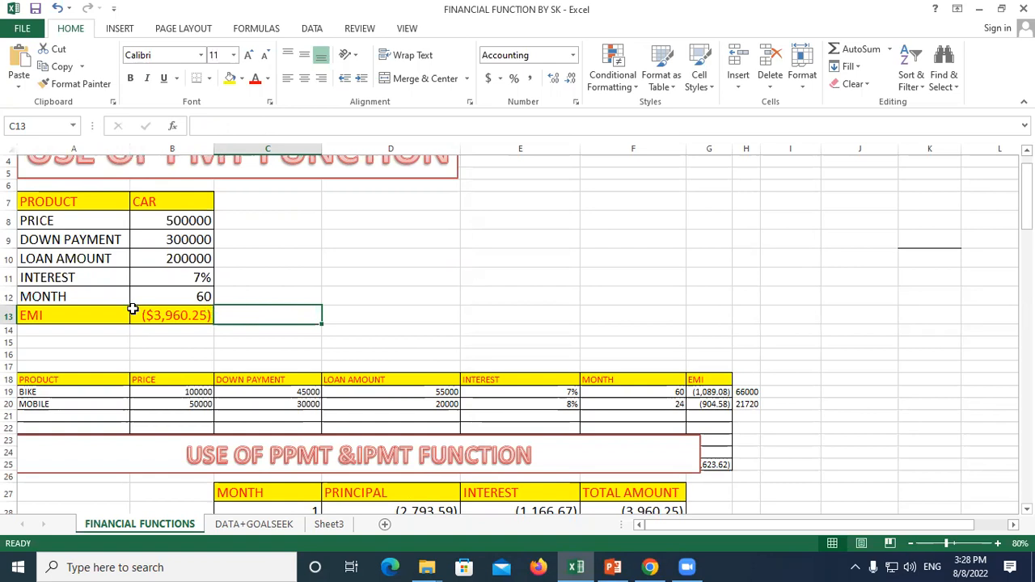
pyautogui.click(66, 332)
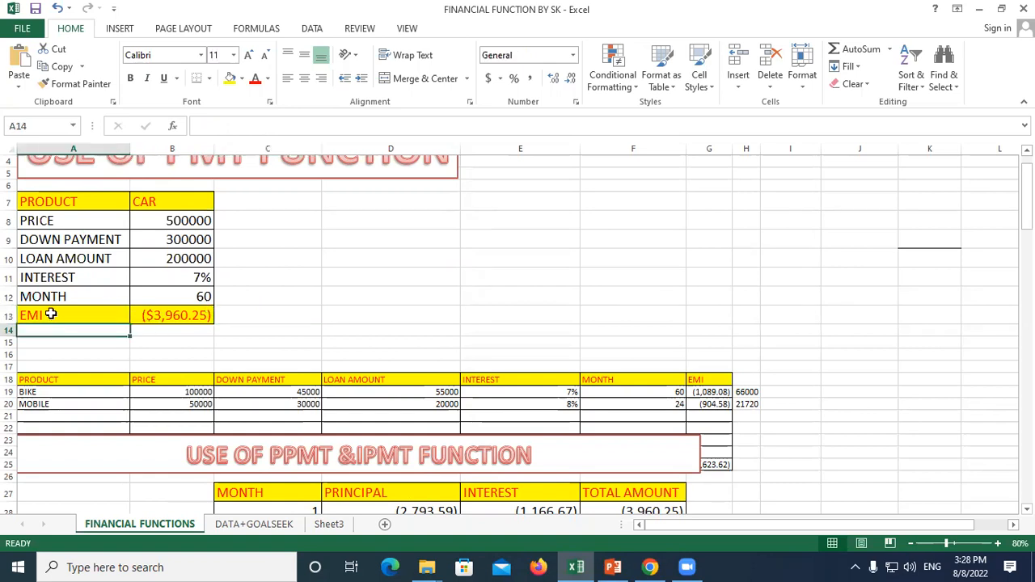
pyautogui.click(185, 337)
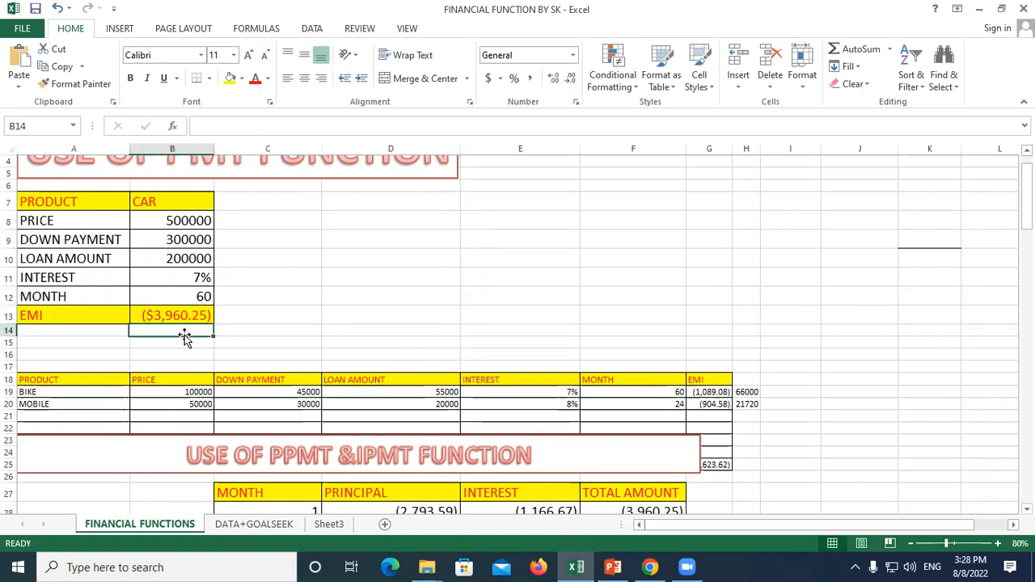
pyautogui.click(255, 316)
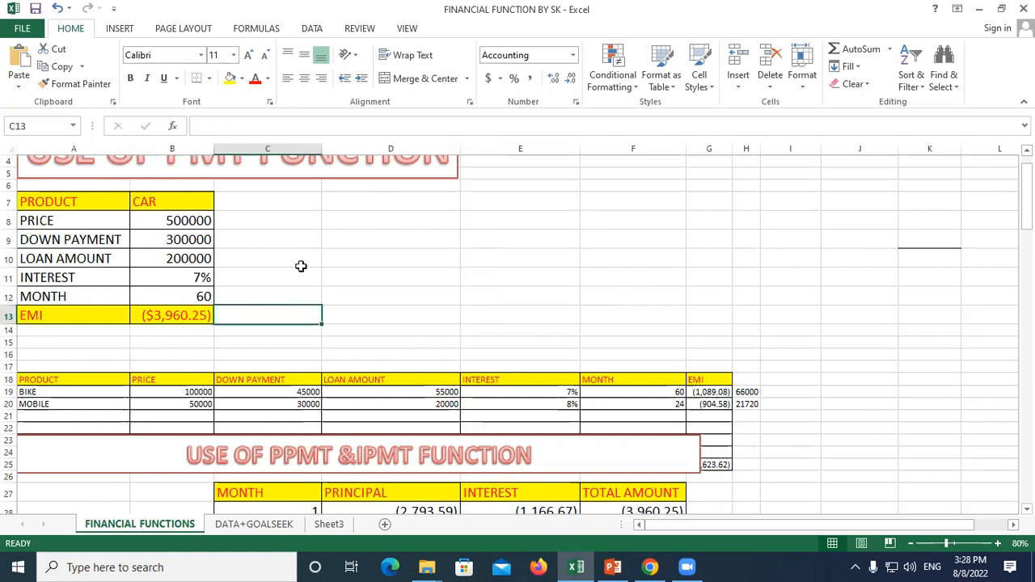
pyautogui.scroll(1, 301, 266)
pyautogui.moveTo(168, 186); pyautogui.dragTo(242, 185)
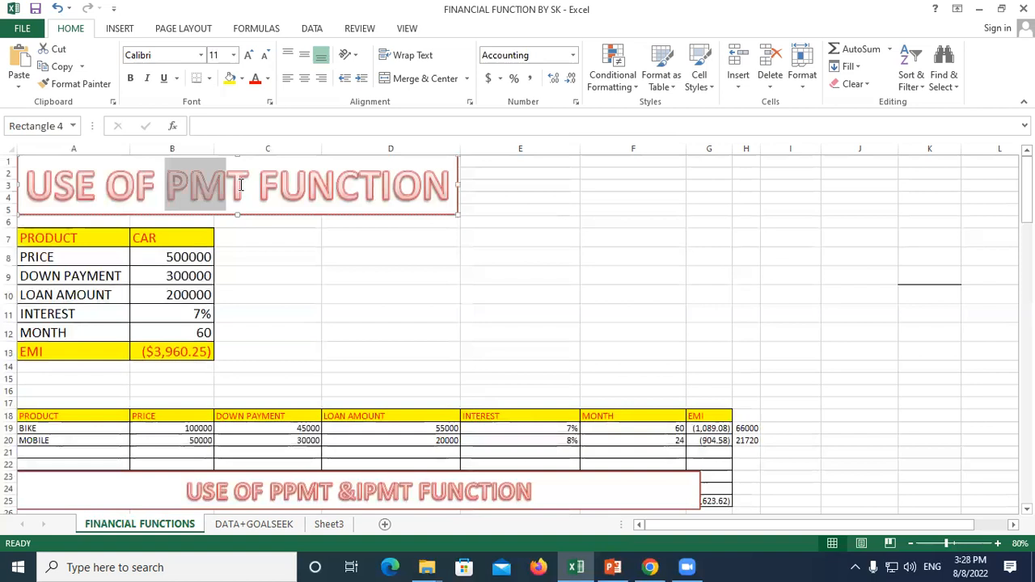
pyautogui.click(289, 319)
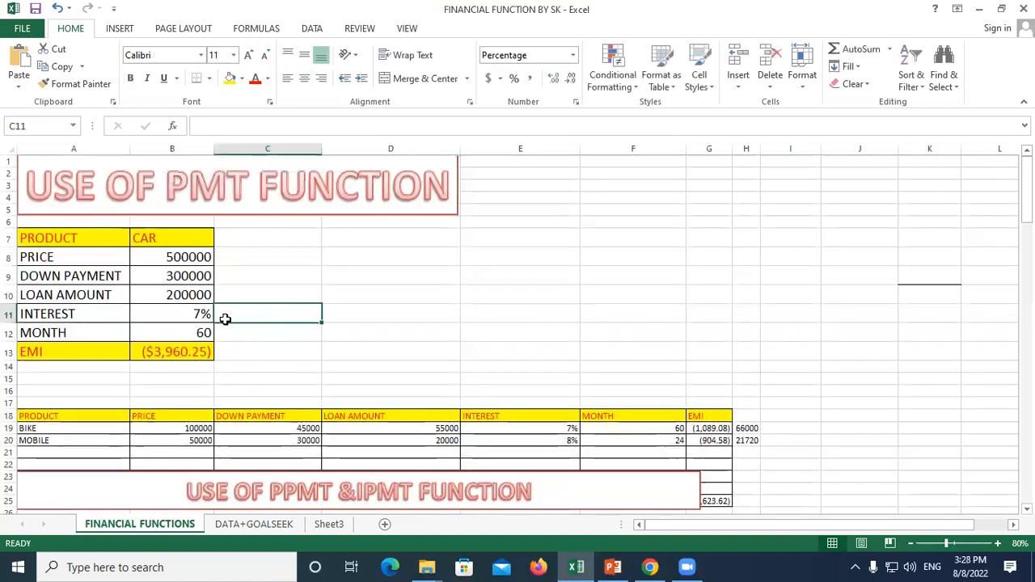
pyautogui.scroll(-2, 296, 358)
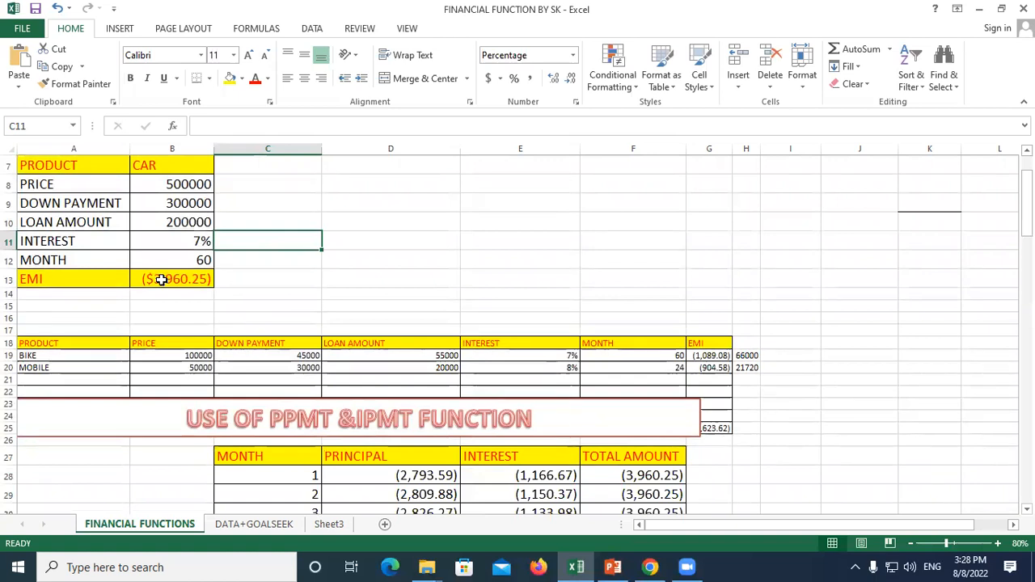
pyautogui.click(251, 278)
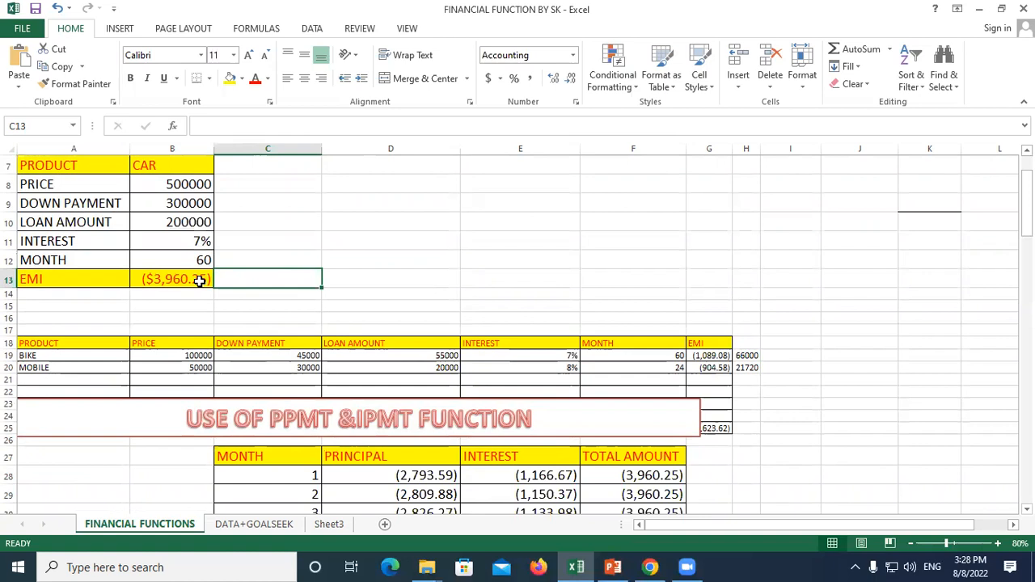
pyautogui.moveTo(42, 295); pyautogui.dragTo(283, 296)
pyautogui.click(259, 203)
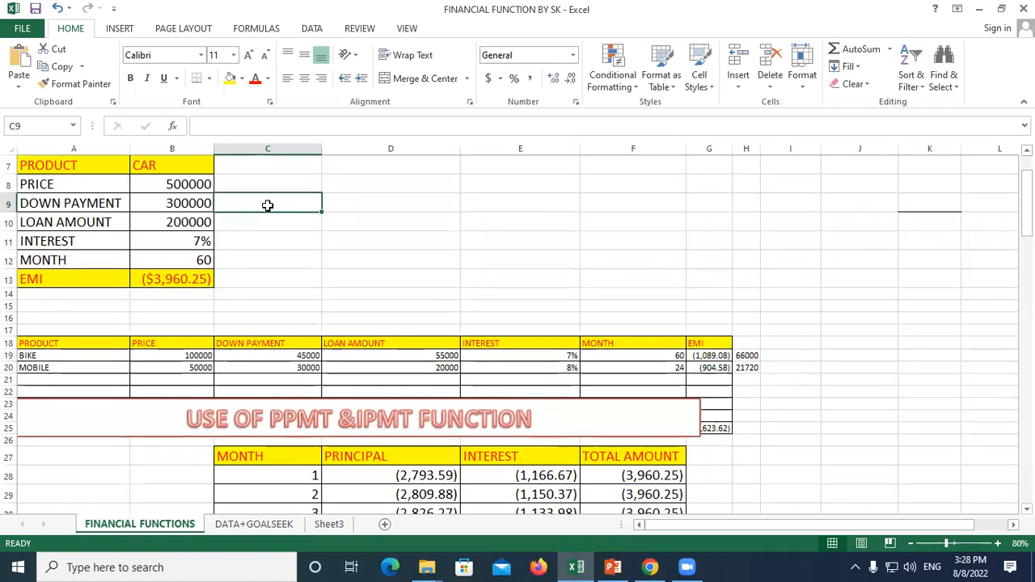
pyautogui.click(172, 276)
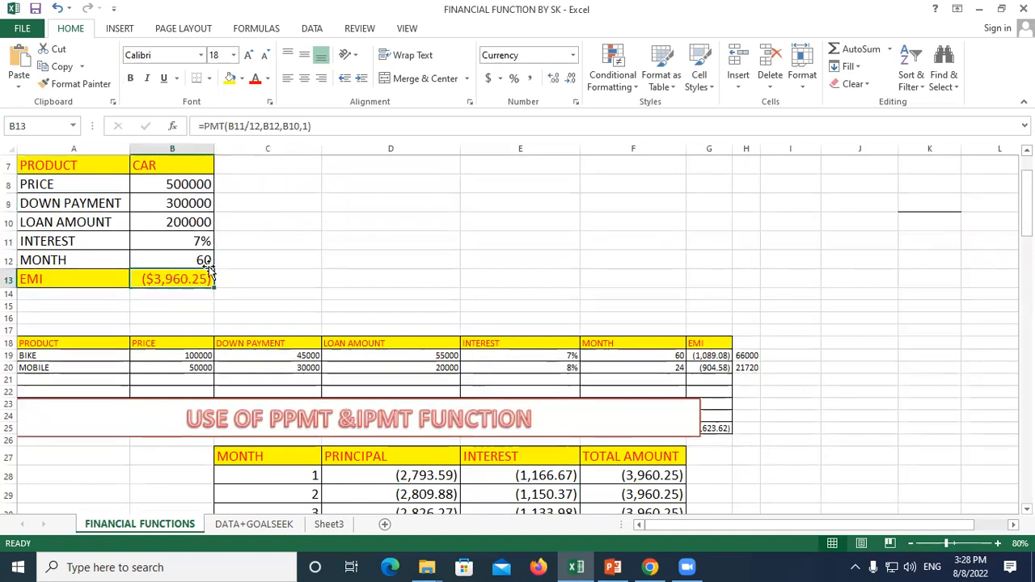
# Step: Review the PPMT and IPMT schedule's column headings and compare its Total Amount column with the car loan's EMI in B13
pyautogui.scroll(-5, 356, 210)
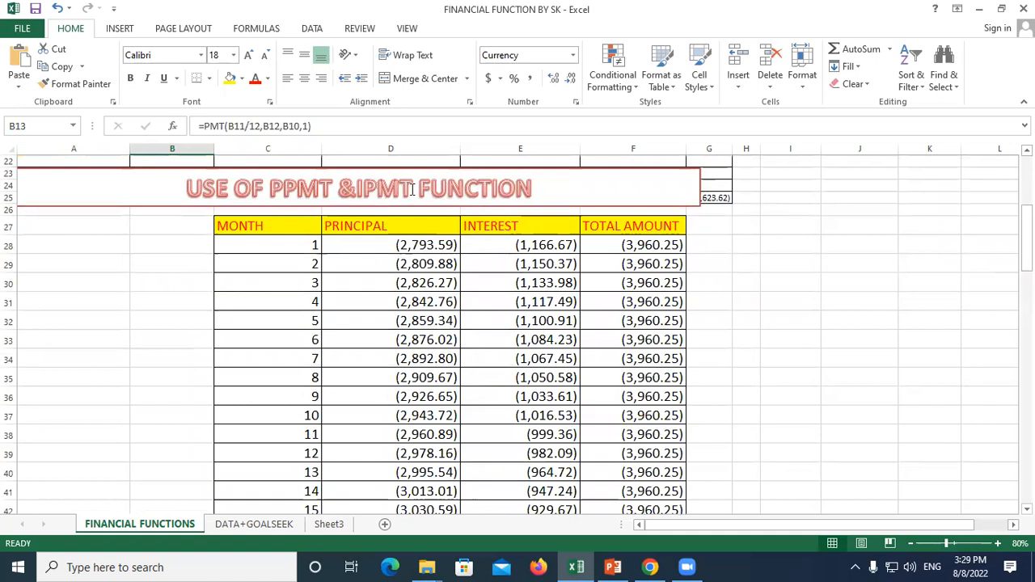
pyautogui.click(749, 234)
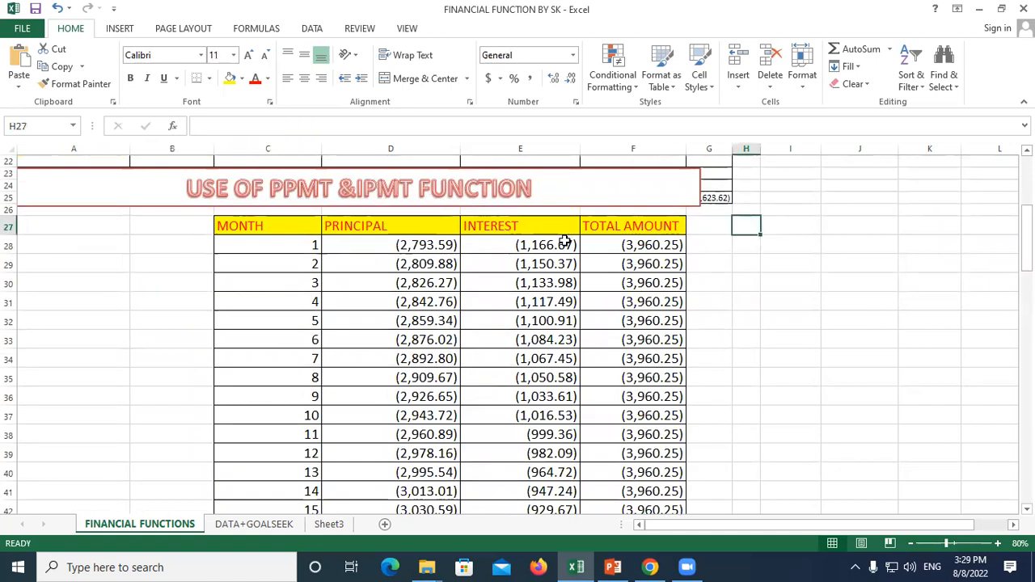
pyautogui.click(744, 298)
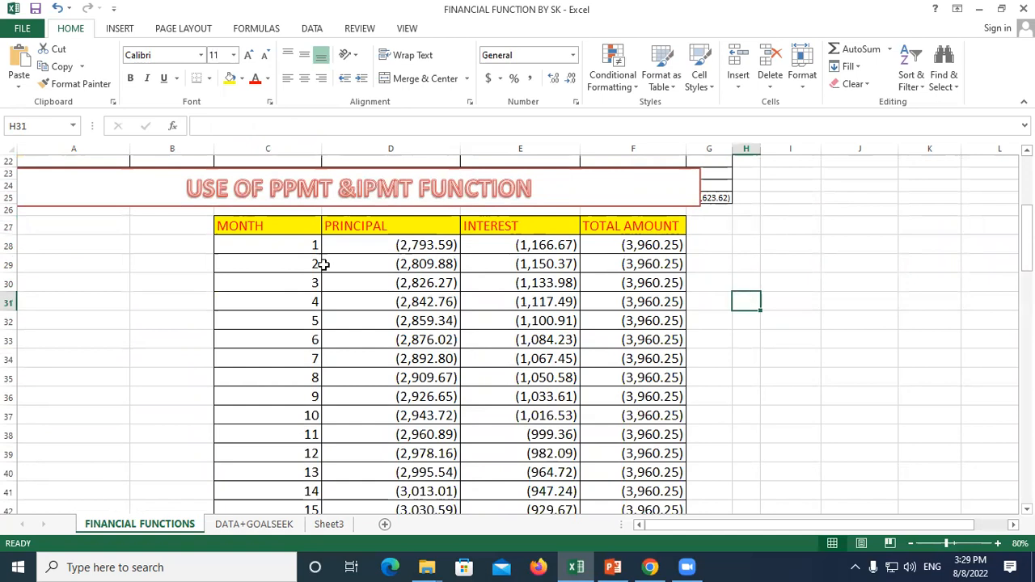
pyautogui.click(233, 224)
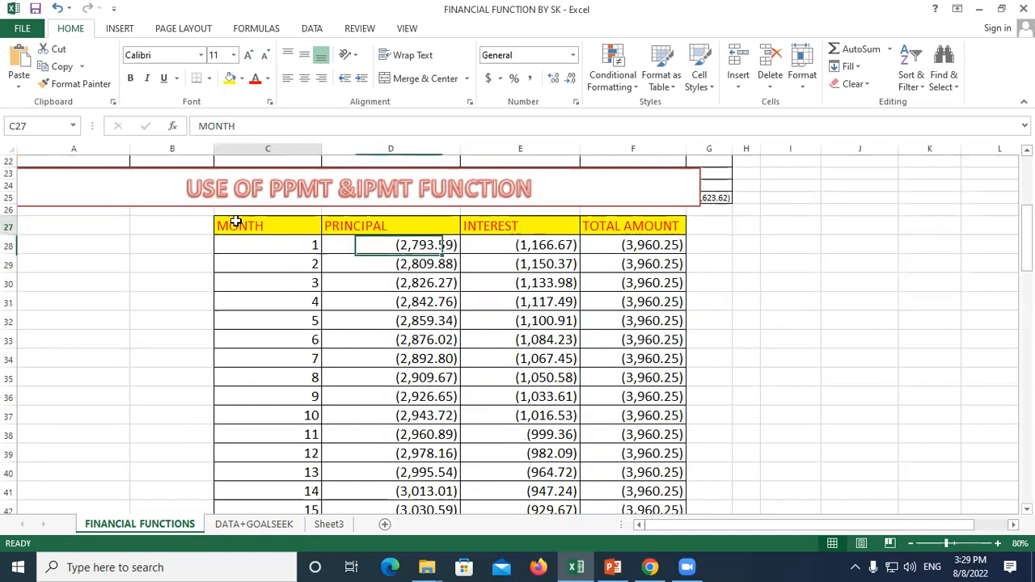
pyautogui.click(358, 226)
pyautogui.click(490, 226)
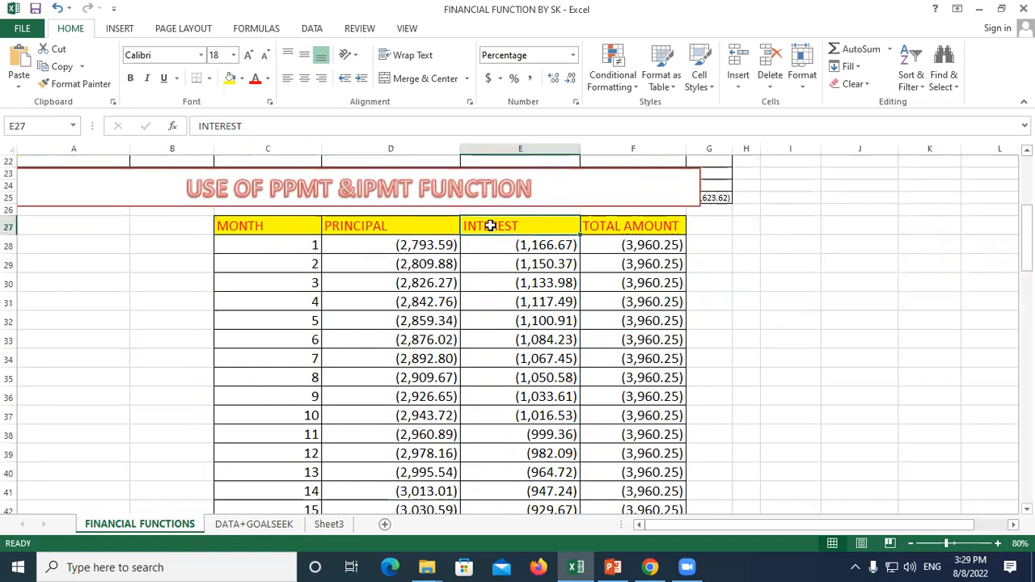
pyautogui.click(607, 226)
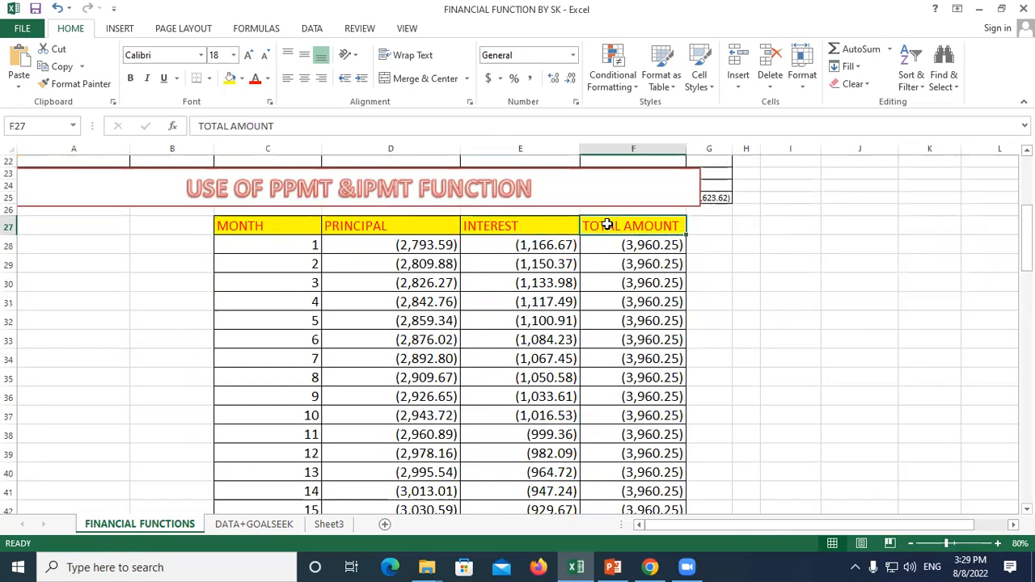
pyautogui.scroll(4, 409, 300)
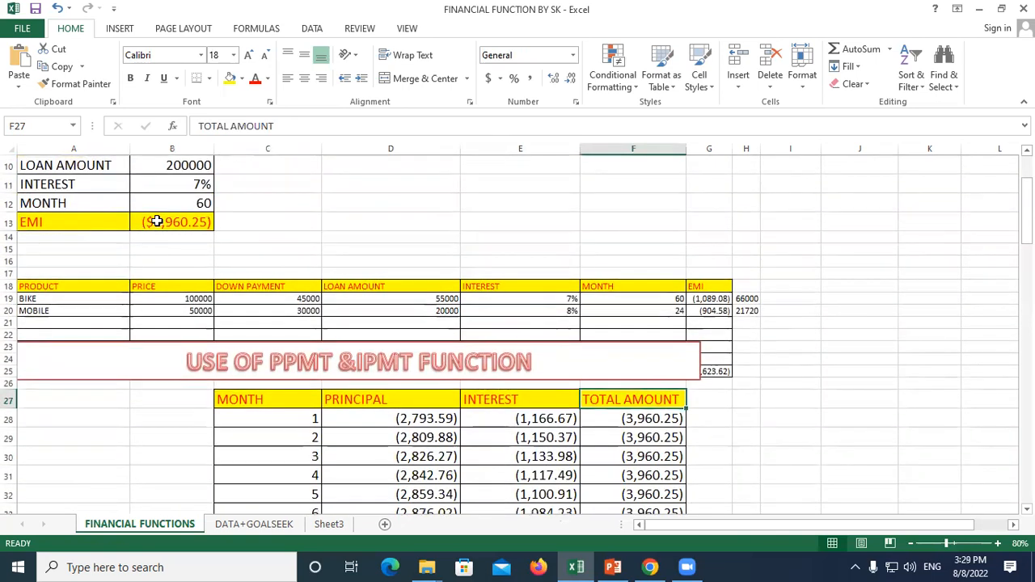
pyautogui.click(156, 221)
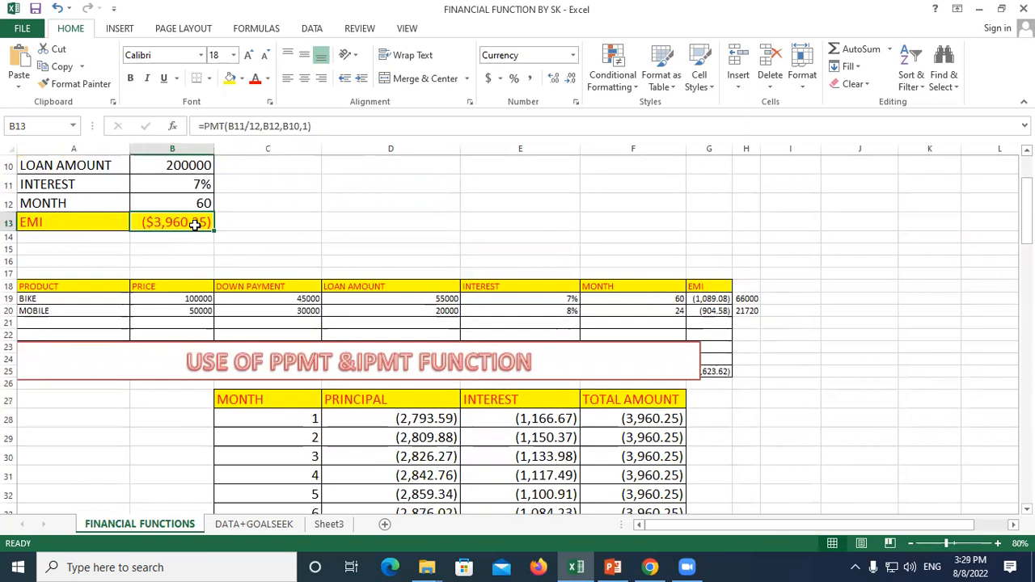
pyautogui.scroll(-6, 629, 297)
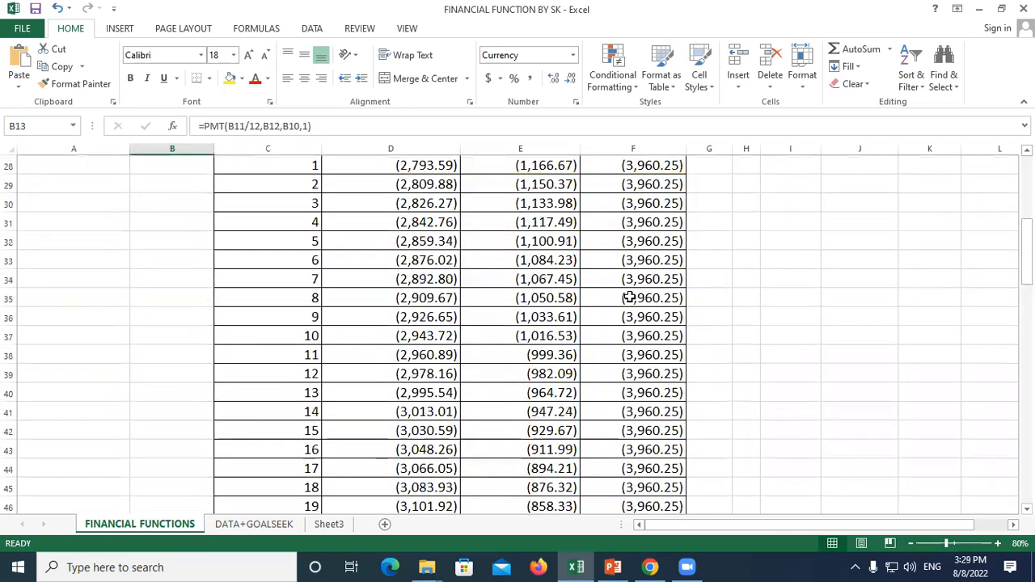
pyautogui.scroll(-3, 629, 298)
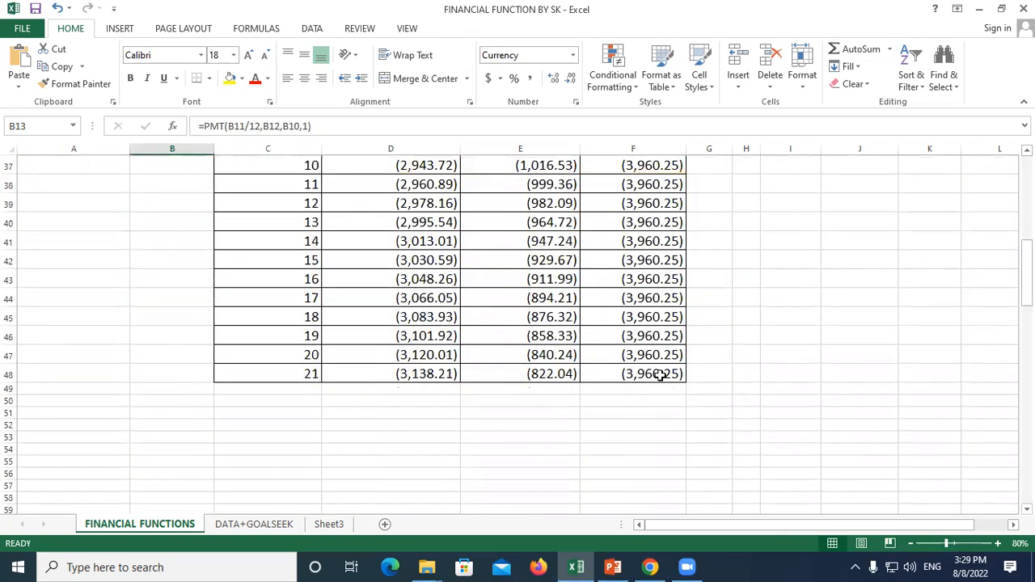
pyautogui.scroll(6, 472, 388)
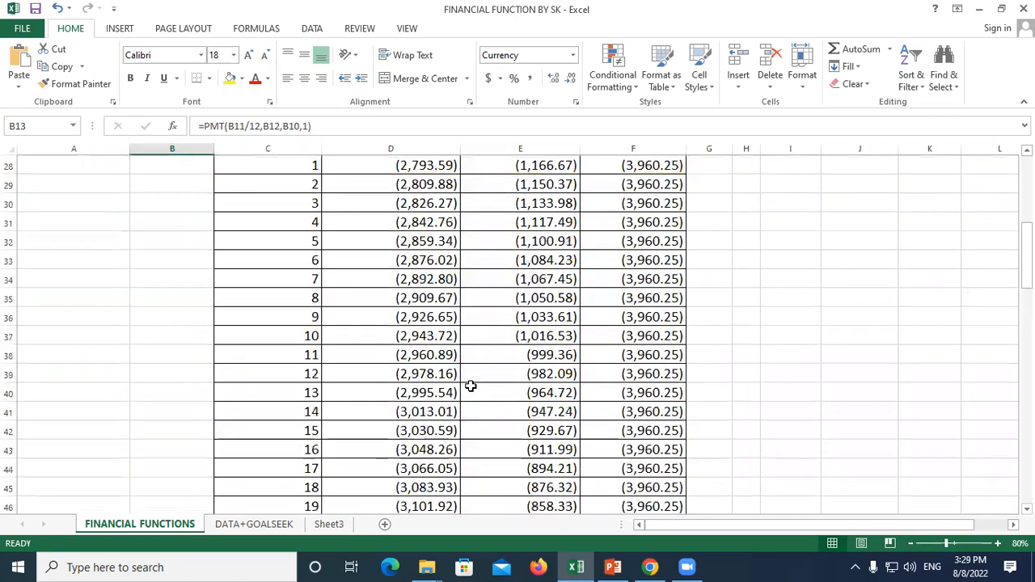
# Step: Examine the principal, interest and total amount formulas for months 1 and 2 in the schedule
pyautogui.click(282, 279)
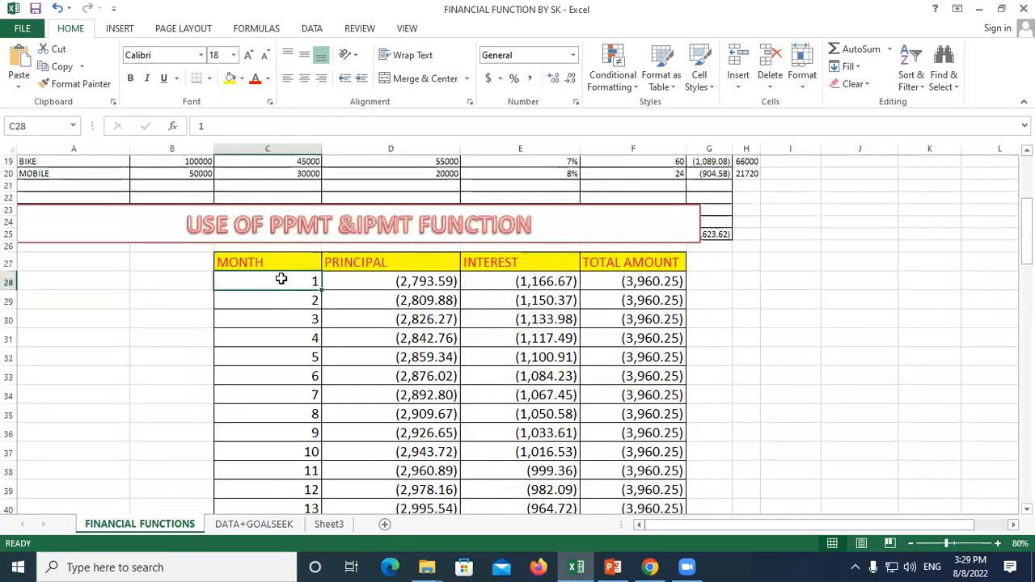
pyautogui.click(378, 279)
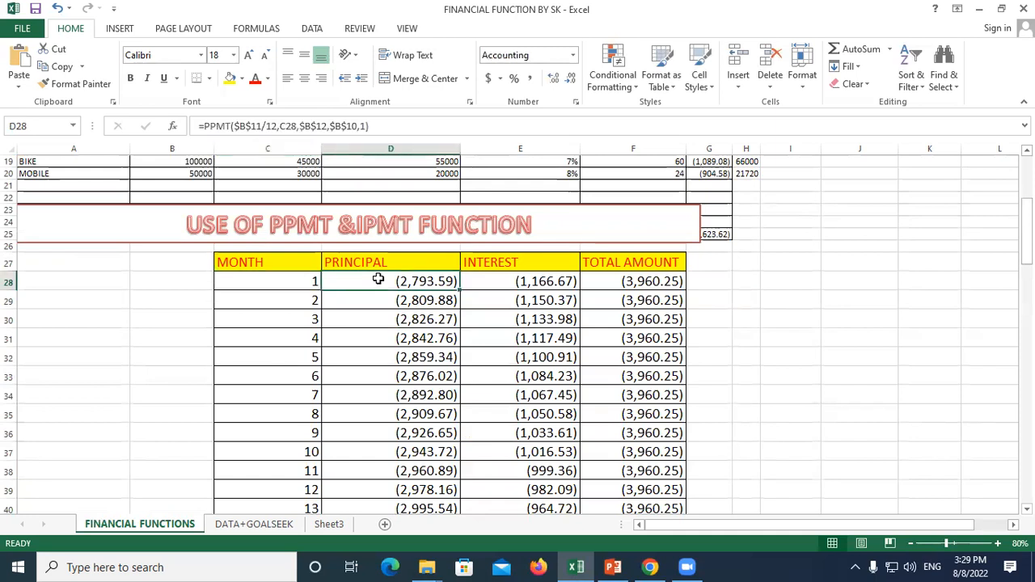
pyautogui.click(512, 282)
pyautogui.click(419, 279)
pyautogui.click(550, 279)
pyautogui.click(641, 279)
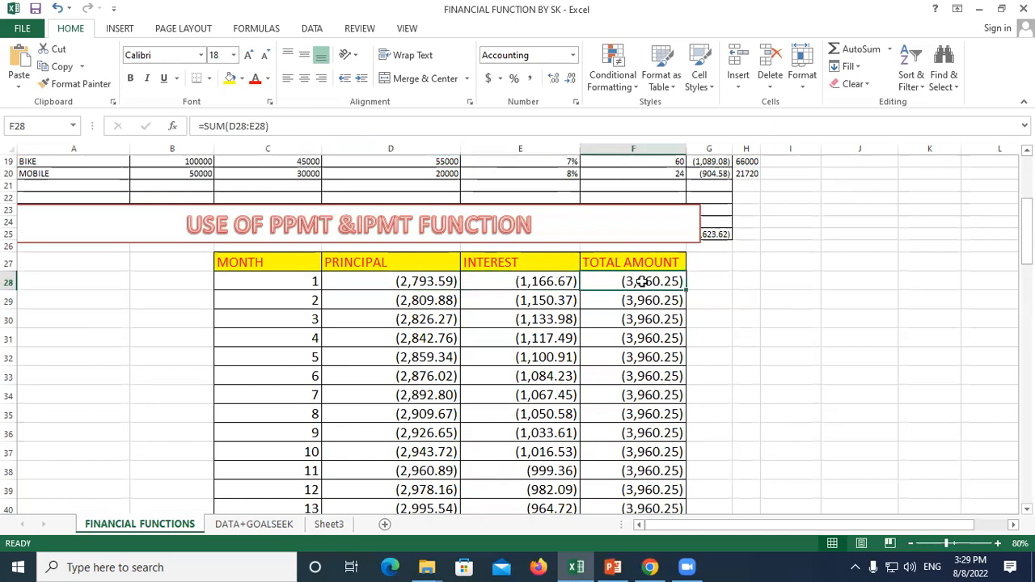
pyautogui.click(287, 301)
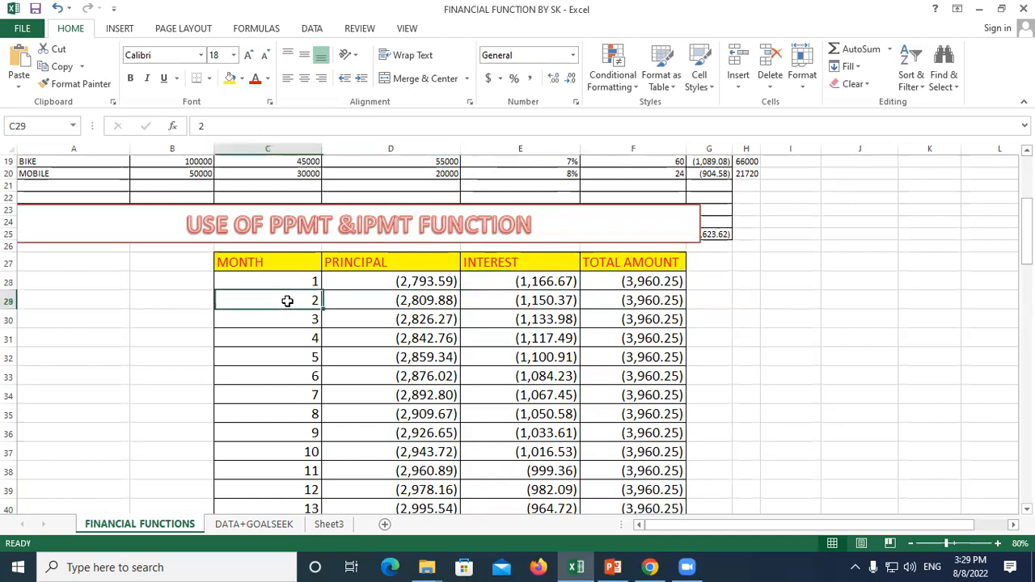
pyautogui.click(434, 300)
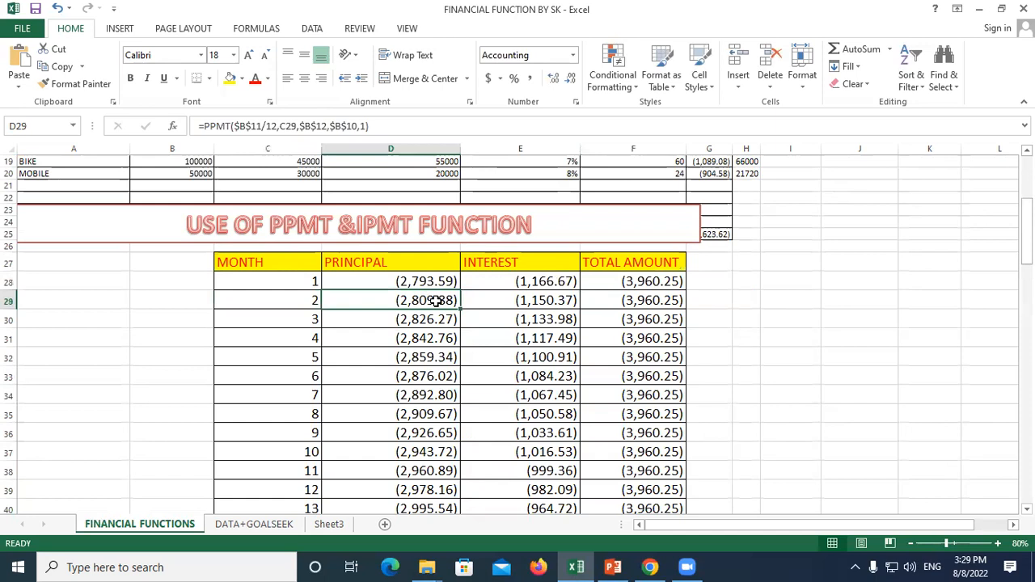
pyautogui.click(539, 302)
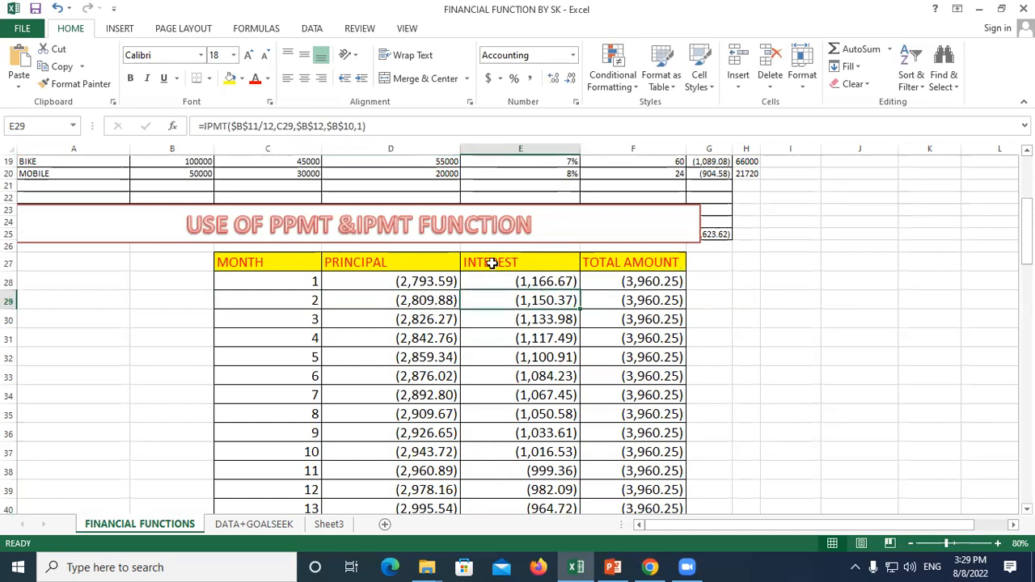
pyautogui.click(414, 301)
pyautogui.click(479, 299)
pyautogui.click(647, 302)
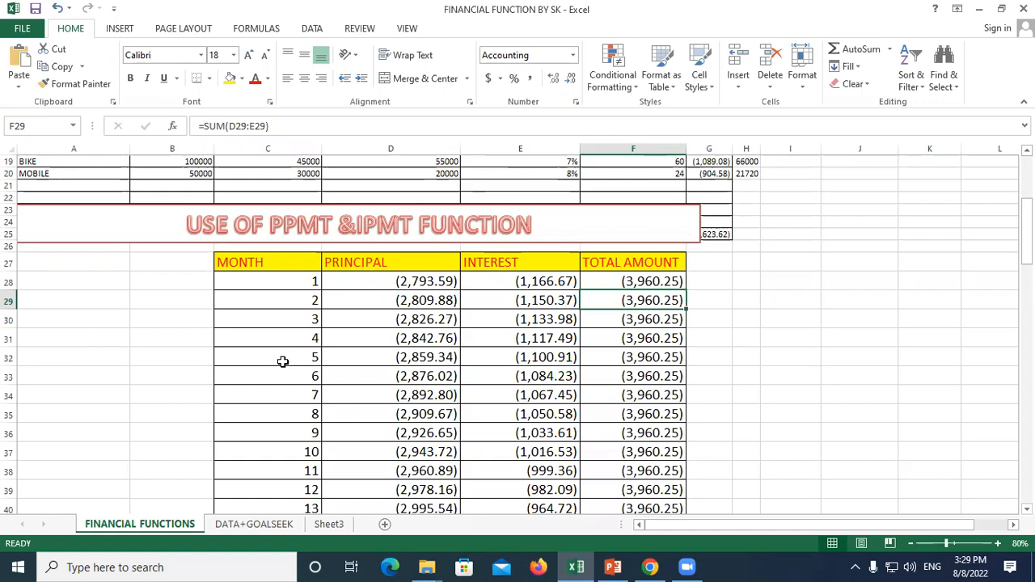
# Step: Compare the principal and interest columns across the first ten months, then check month 5 and the schedule's last row
pyautogui.moveTo(361, 283); pyautogui.dragTo(369, 459)
pyautogui.moveTo(312, 281); pyautogui.dragTo(307, 452)
pyautogui.moveTo(518, 281); pyautogui.dragTo(521, 454)
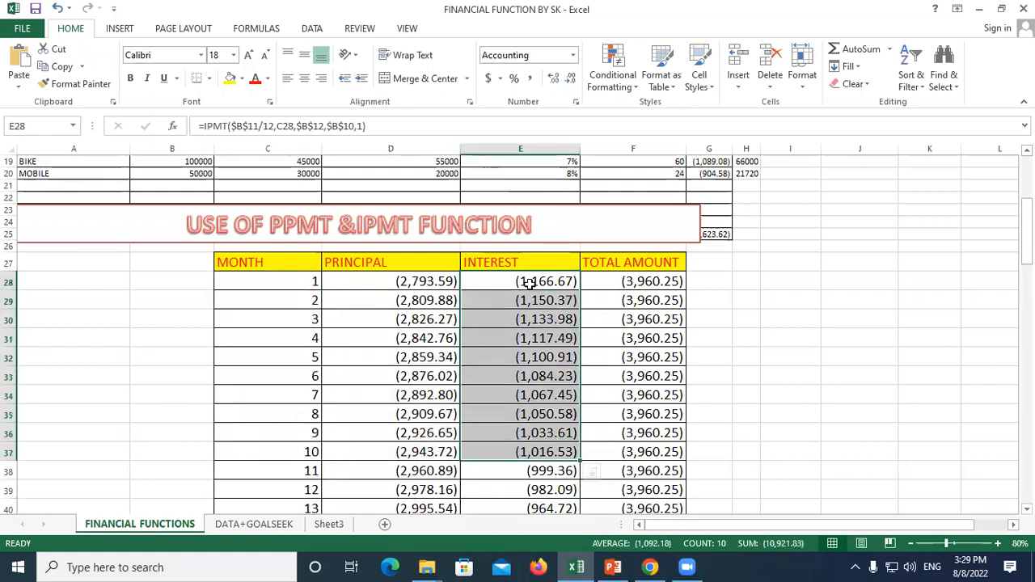
pyautogui.click(417, 358)
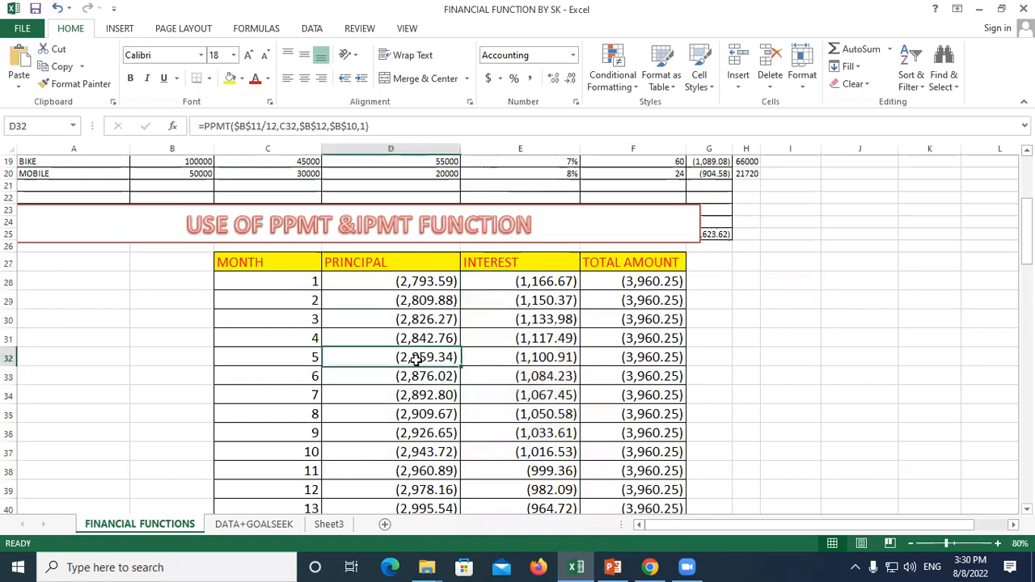
pyautogui.click(533, 360)
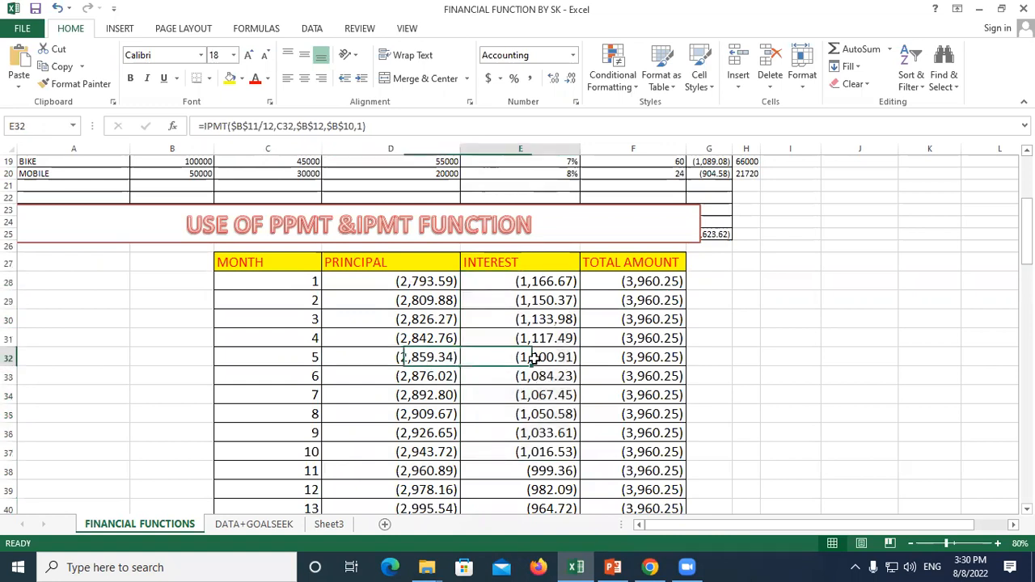
pyautogui.click(656, 357)
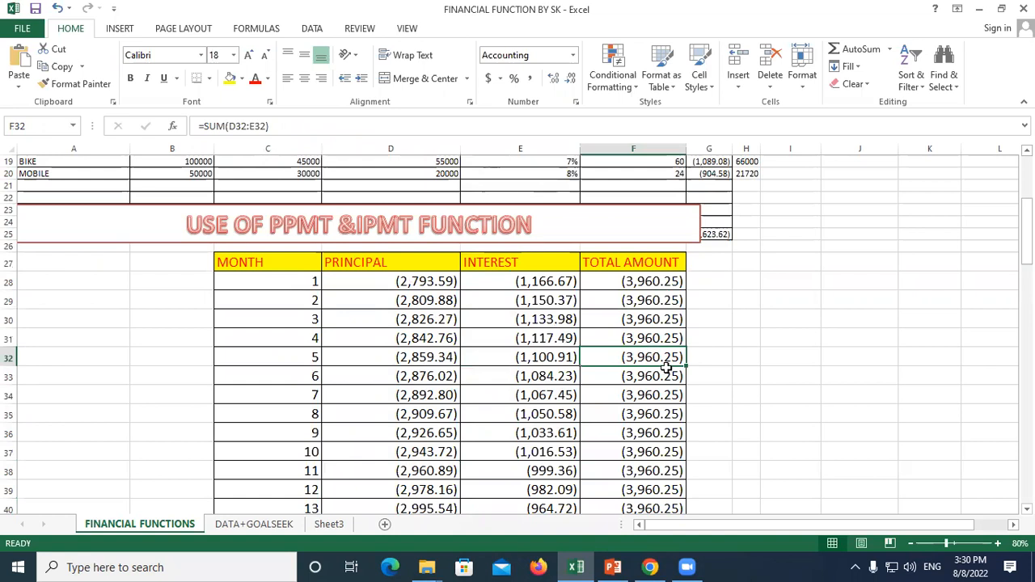
pyautogui.scroll(-6, 659, 360)
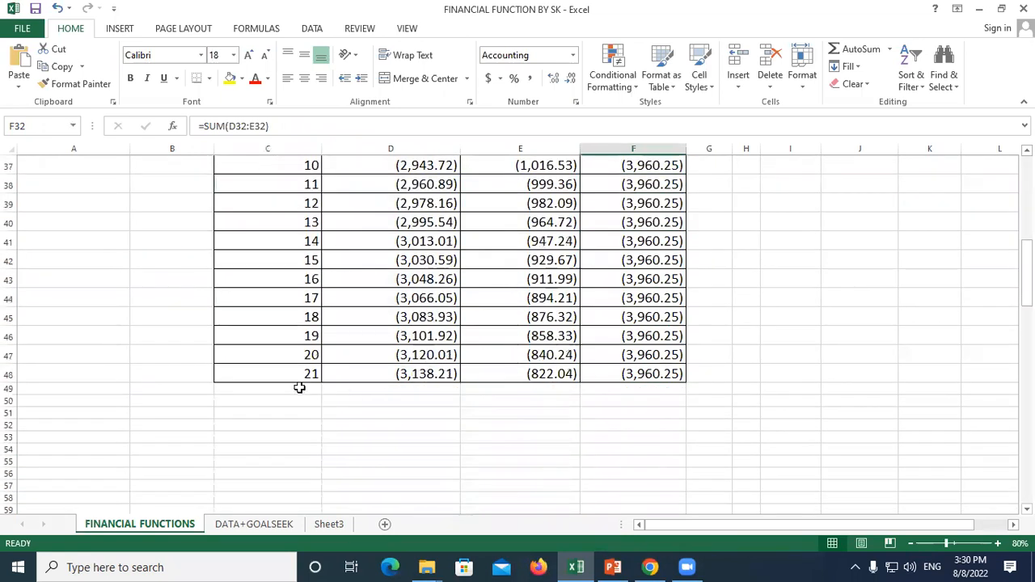
pyautogui.click(660, 387)
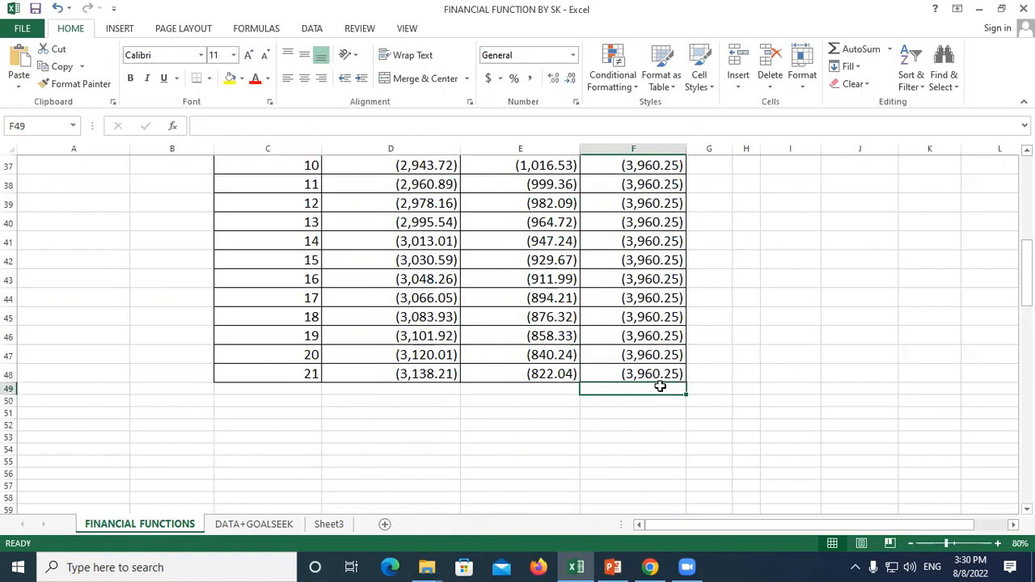
# Step: Clear the Principal, Interest and Total Amount entries of the monthly schedule from row 28 downward, keeping the month numbers
pyautogui.scroll(4, 660, 386)
pyautogui.moveTo(365, 209); pyautogui.dragTo(663, 502)
pyautogui.press('Delete')
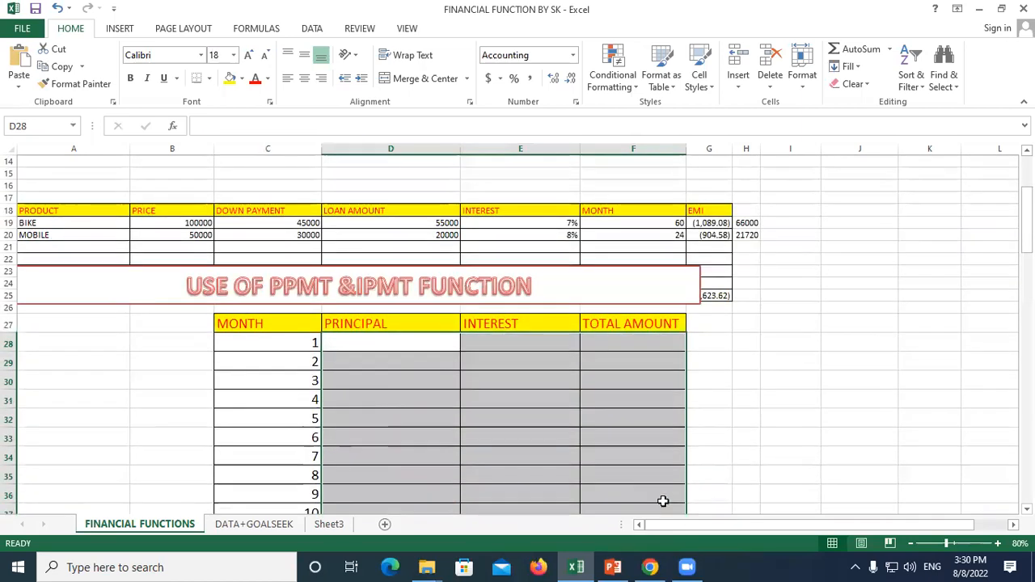
# Step: Review the Month, Principal, Interest and Total Amount headings of the cleared schedule
pyautogui.click(344, 342)
pyautogui.click(253, 323)
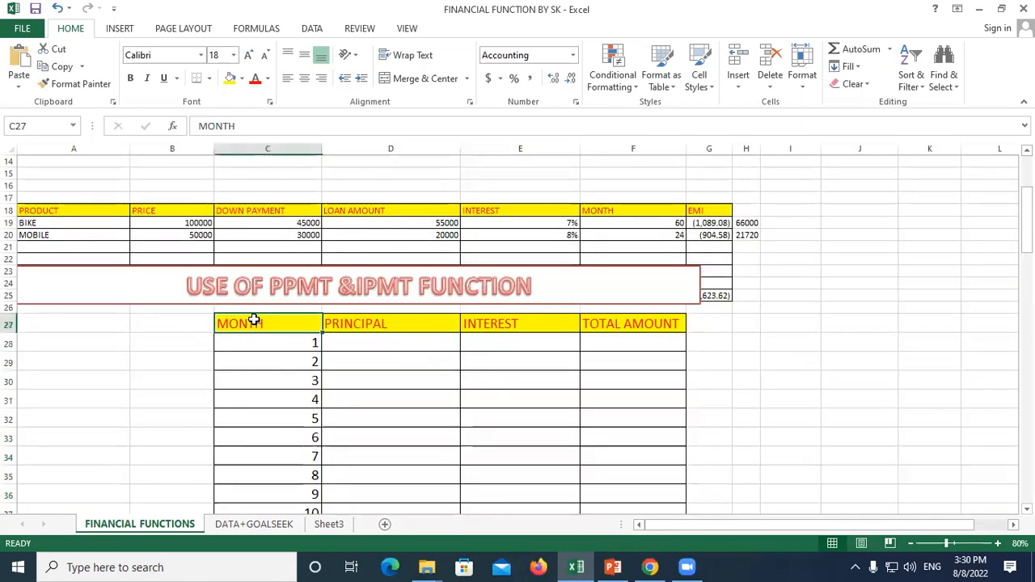
pyautogui.click(365, 322)
pyautogui.click(491, 322)
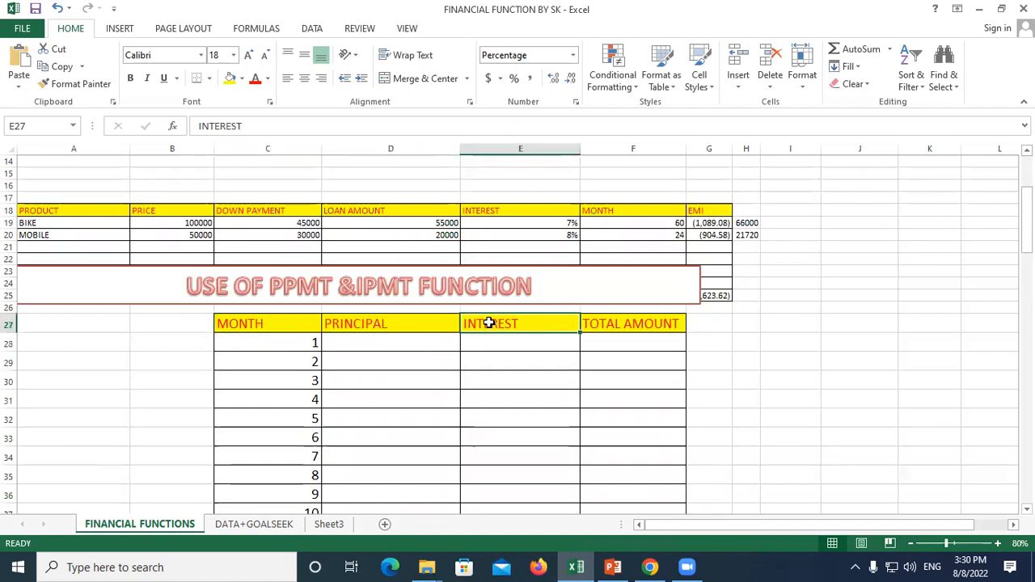
pyautogui.click(617, 324)
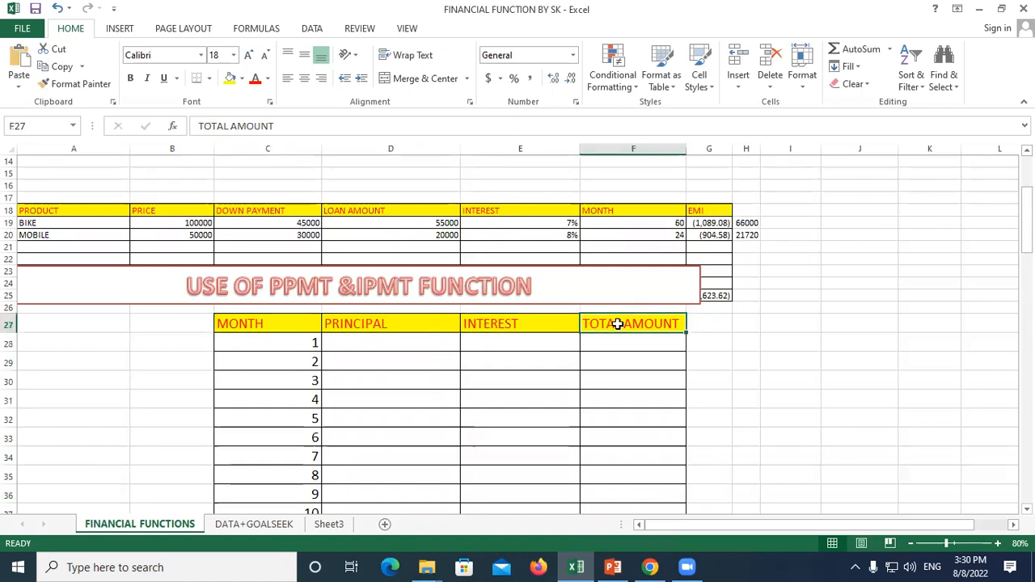
pyautogui.scroll(-1, 291, 301)
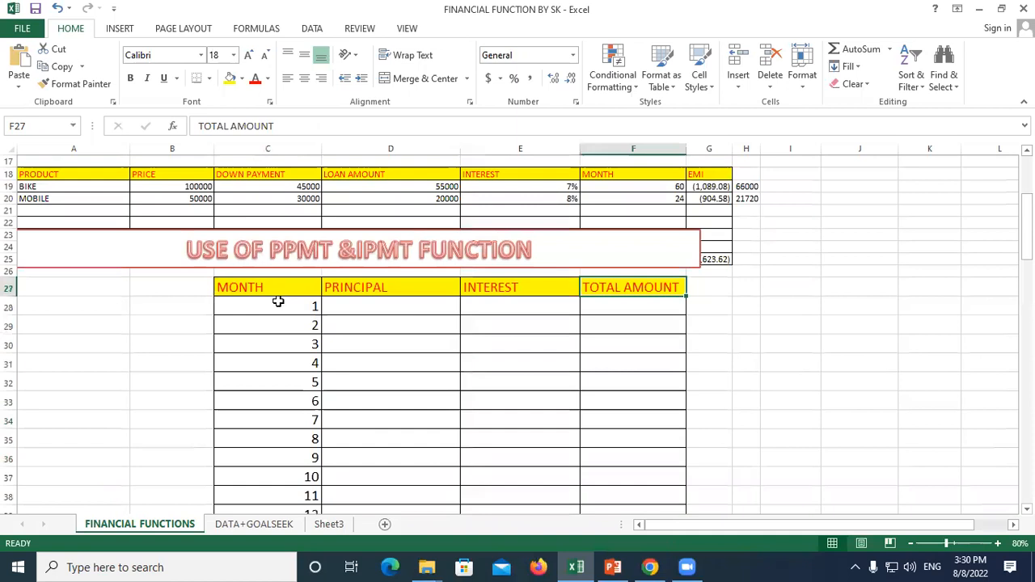
# Step: Look through the month numbers in the schedule's Month column, starting from month 1
pyautogui.click(292, 306)
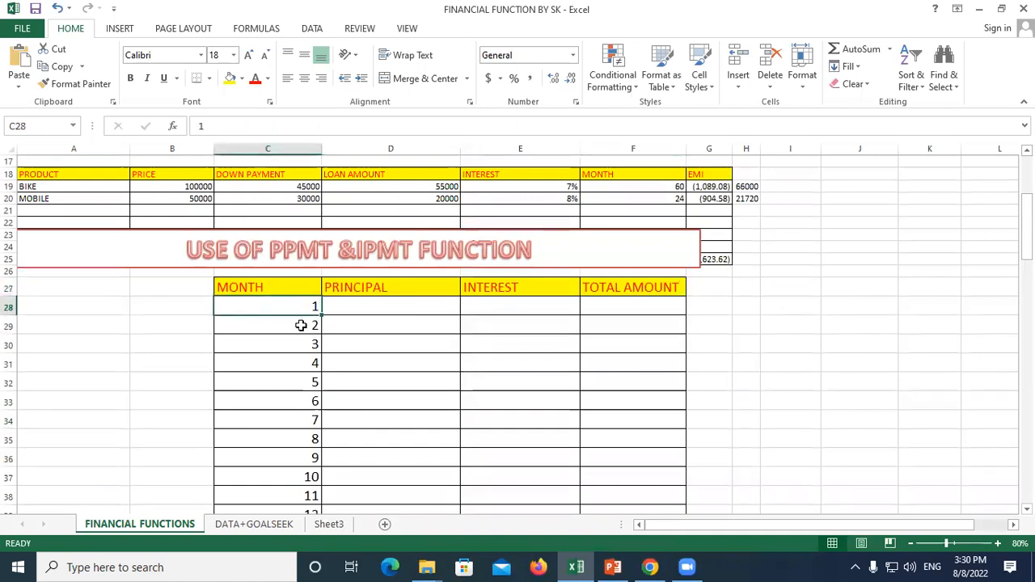
pyautogui.click(300, 326)
pyautogui.scroll(-1, 296, 338)
pyautogui.scroll(-1, 293, 323)
pyautogui.click(289, 306)
pyautogui.click(284, 330)
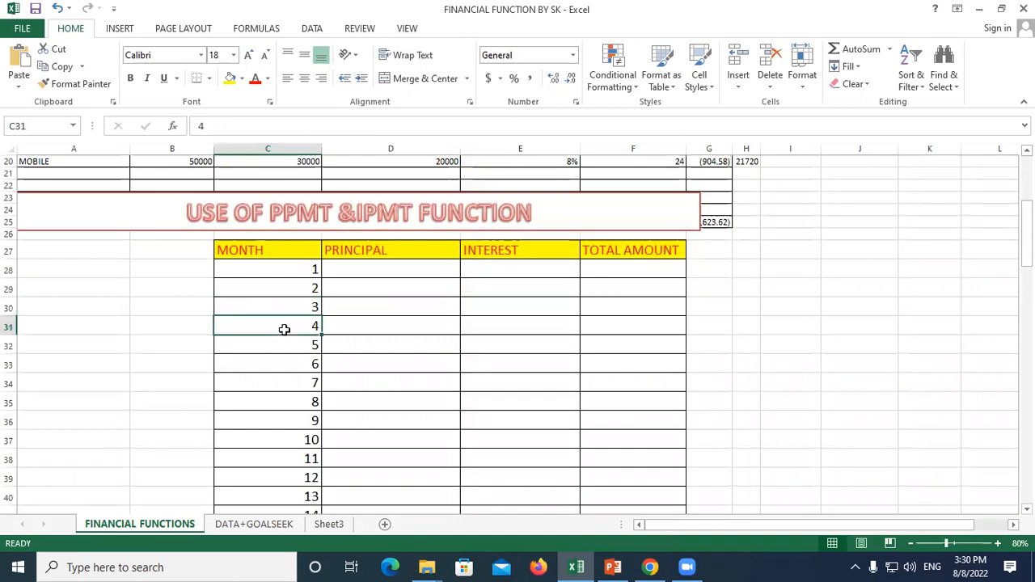
pyautogui.moveTo(270, 266); pyautogui.dragTo(270, 397)
pyautogui.click(381, 332)
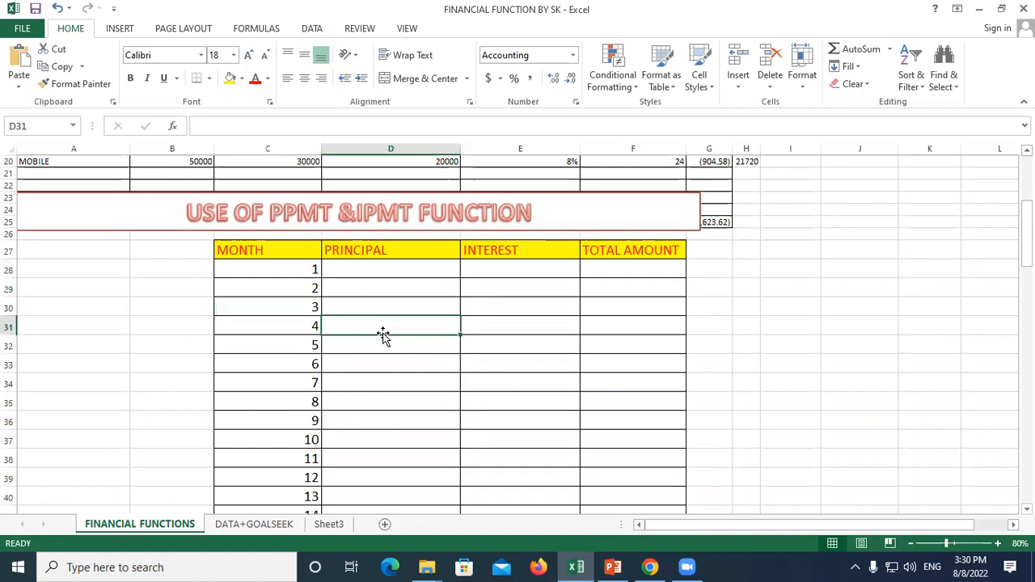
# Step: Start a PPMT formula in month 1's Principal cell, D28
pyautogui.click(369, 271)
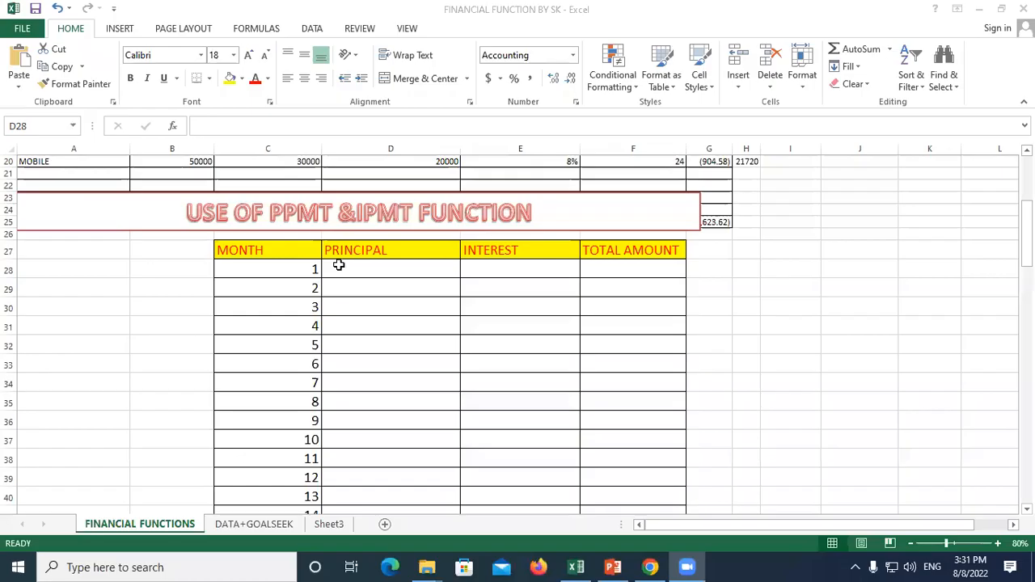
pyautogui.moveTo(272, 211); pyautogui.dragTo(327, 208)
pyautogui.click(348, 270)
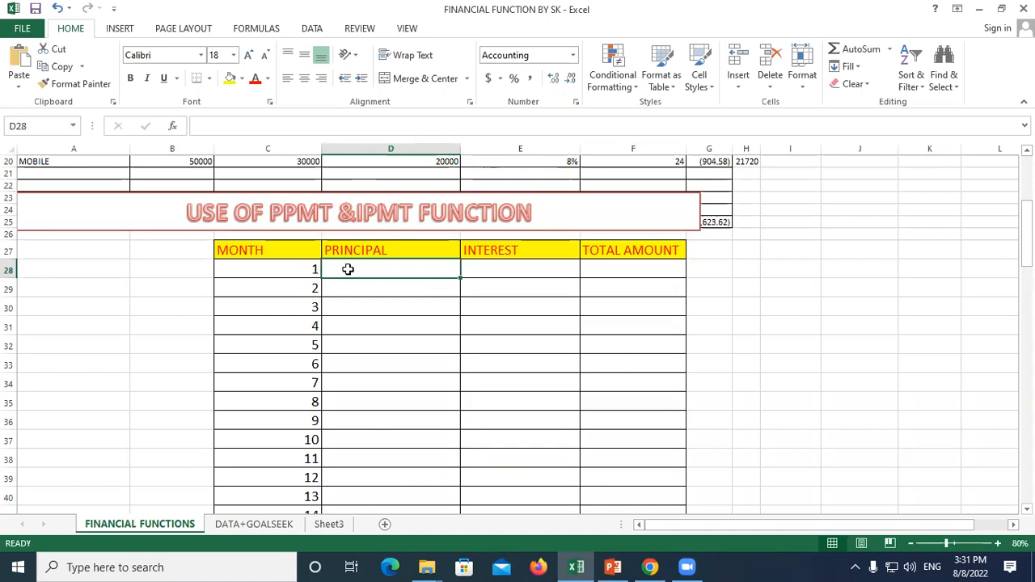
pyautogui.write('=')
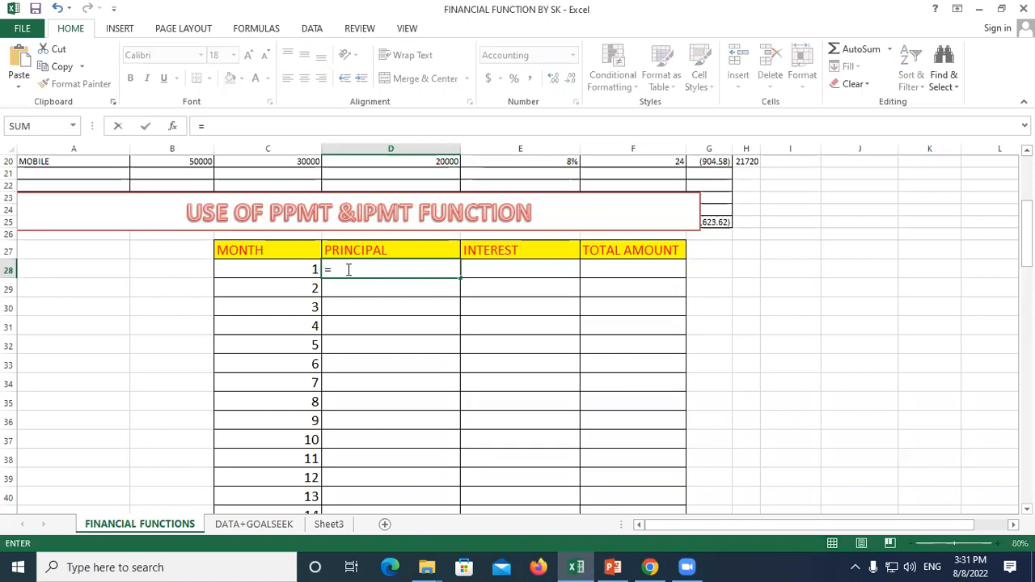
pyautogui.write('pp')
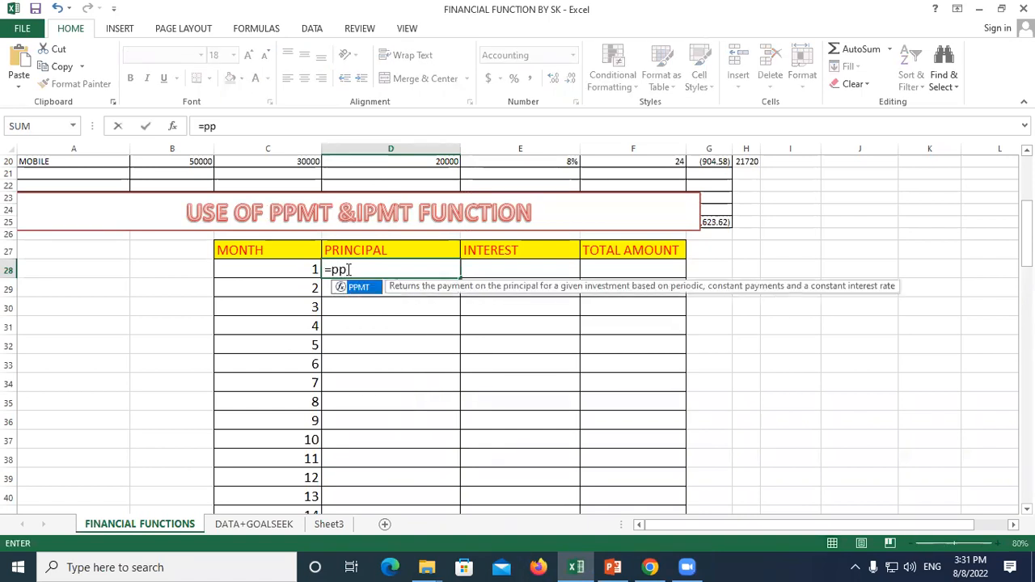
pyautogui.write('mt(')
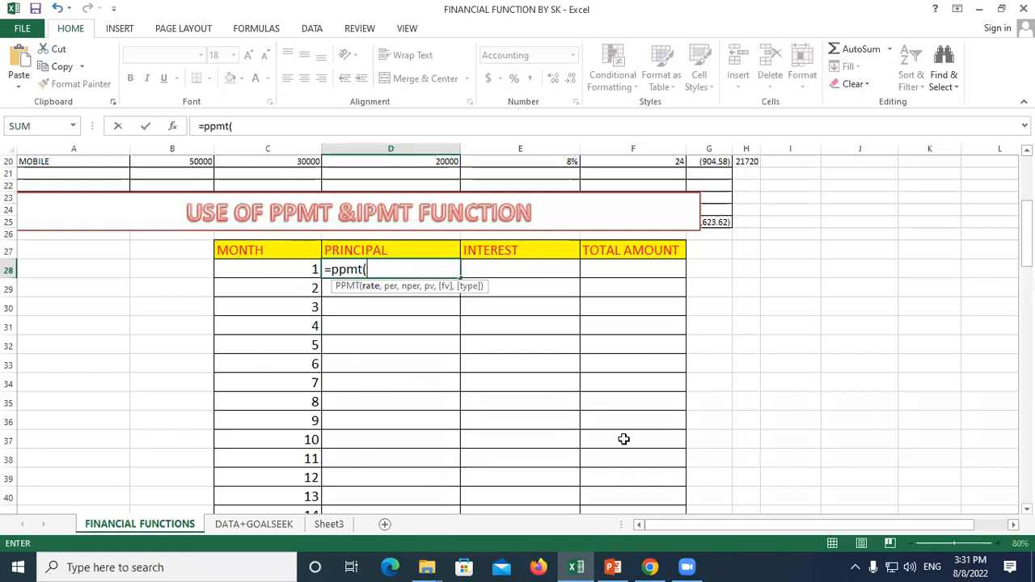
# Step: Set the PPMT rate argument to the car loan's interest as an absolute reference divided by twelve, $B$11/12
pyautogui.scroll(4, 35, 272)
pyautogui.scroll(2, 35, 271)
pyautogui.click(176, 303)
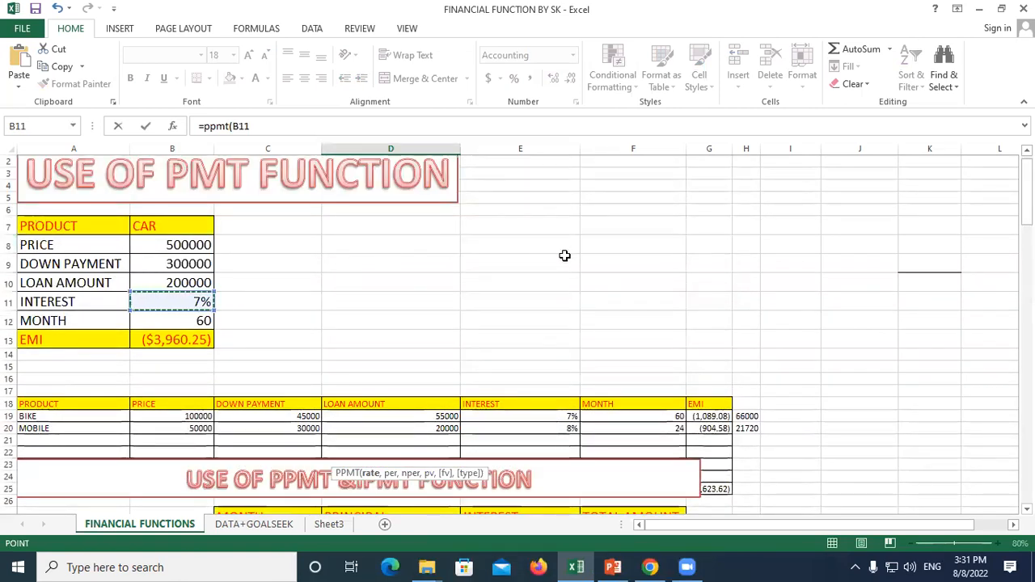
pyautogui.scroll(-3, 565, 256)
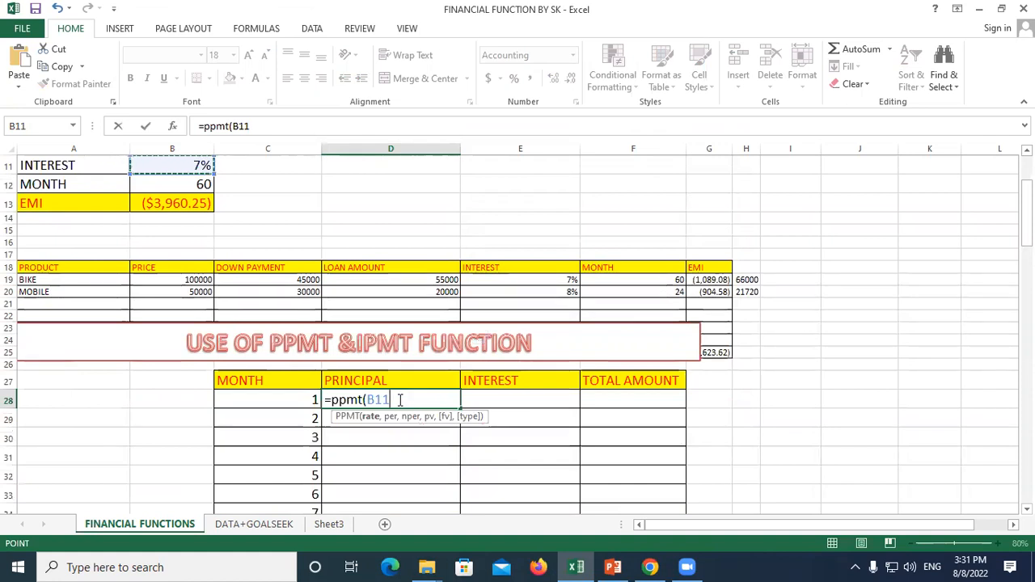
pyautogui.press('F4')
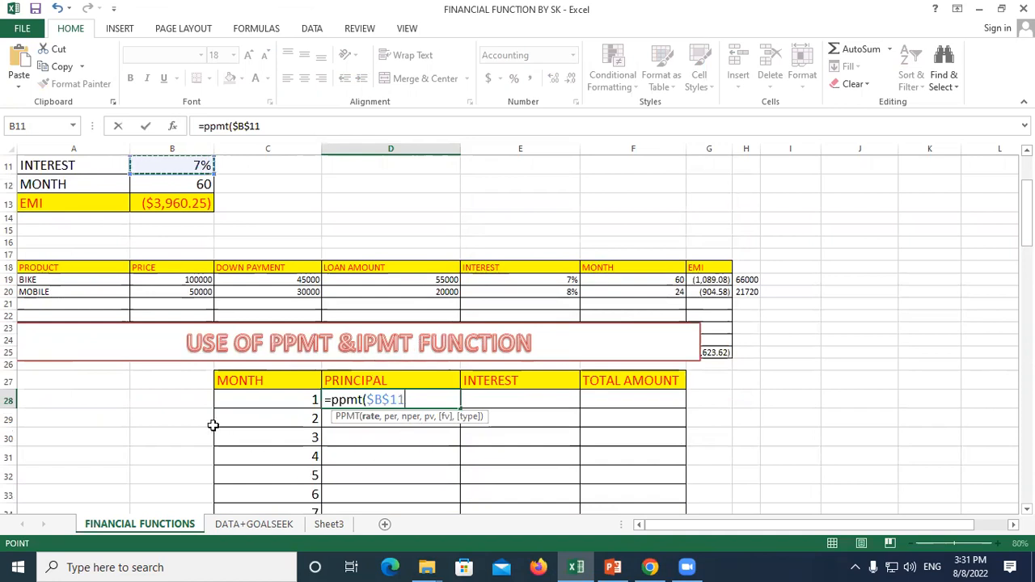
pyautogui.scroll(3, 213, 426)
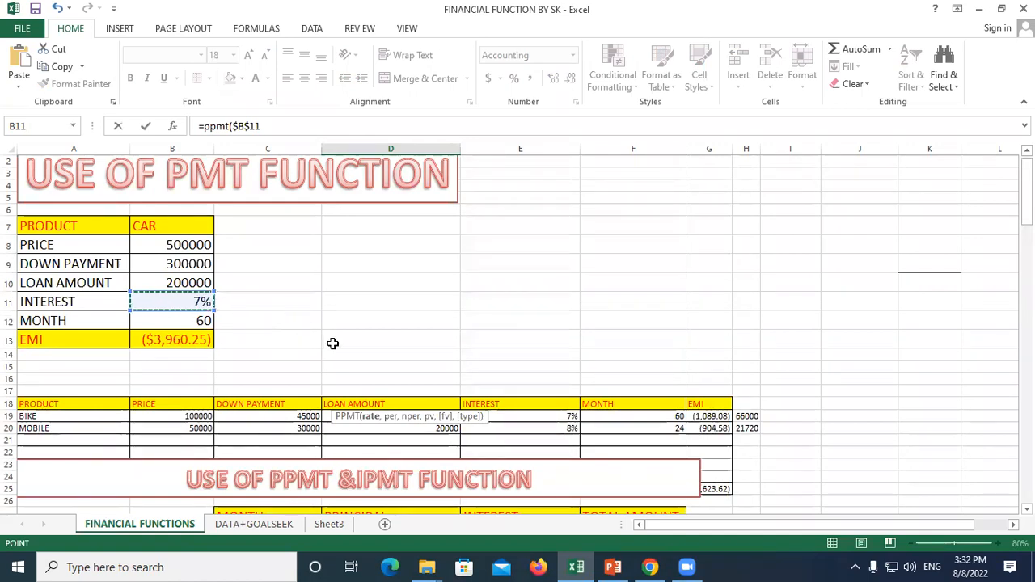
pyautogui.scroll(-4, 335, 342)
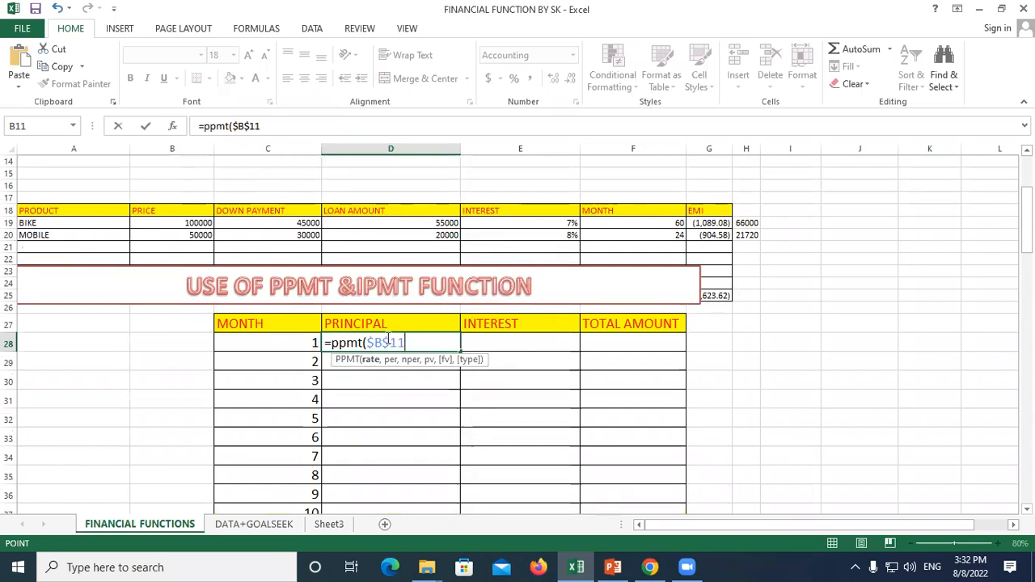
pyautogui.write('/12,')
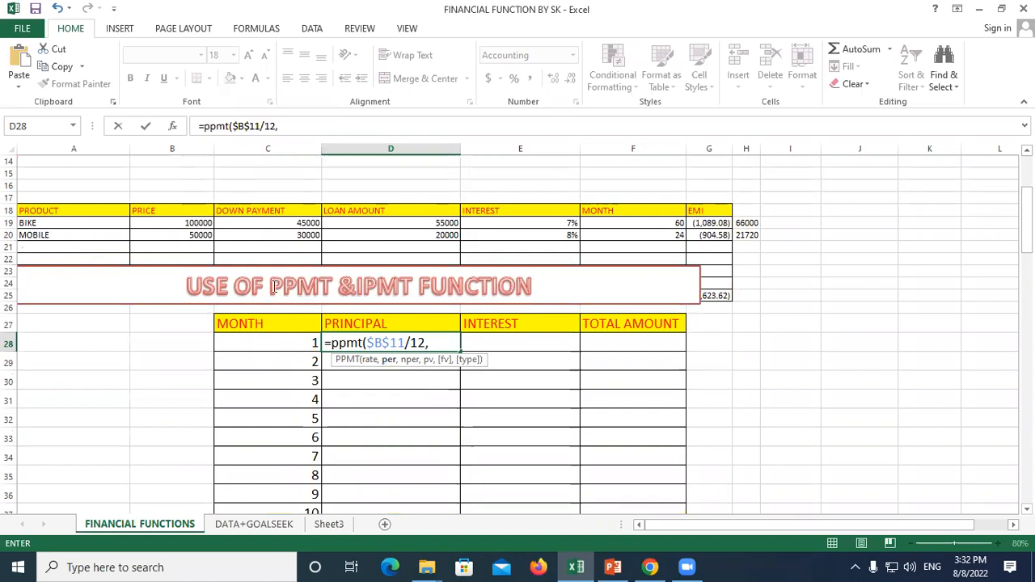
# Step: Add month cell C28 as the period and the car loan's month count, $B$12, as the absolute nper argument
pyautogui.click(274, 343)
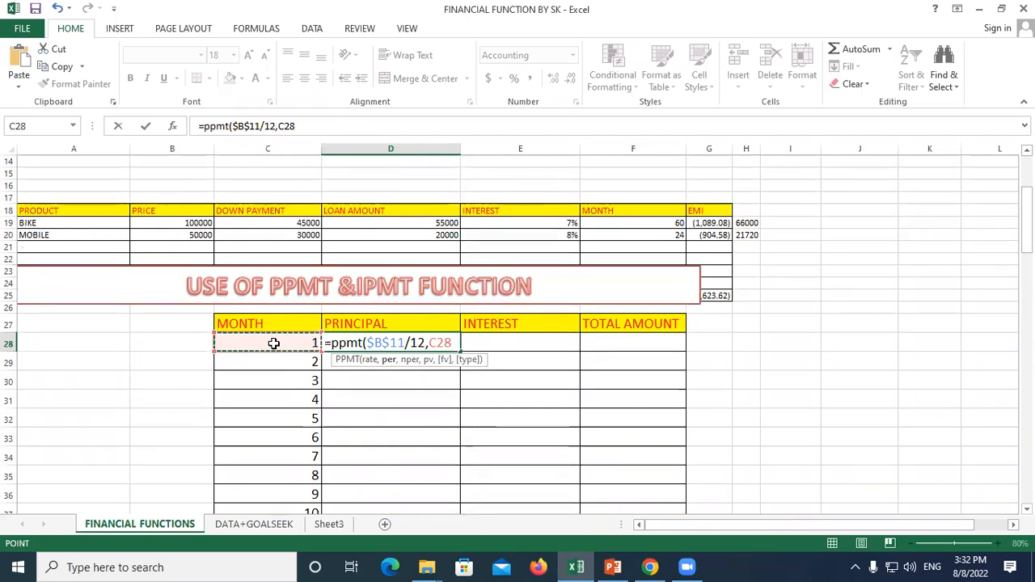
pyautogui.write(',')
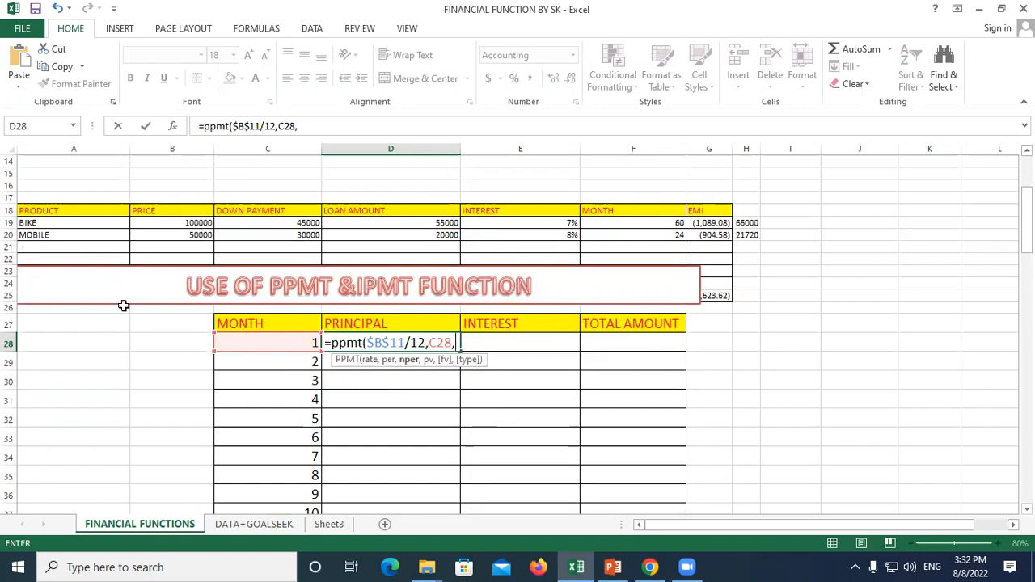
pyautogui.scroll(3, 122, 303)
pyautogui.click(181, 284)
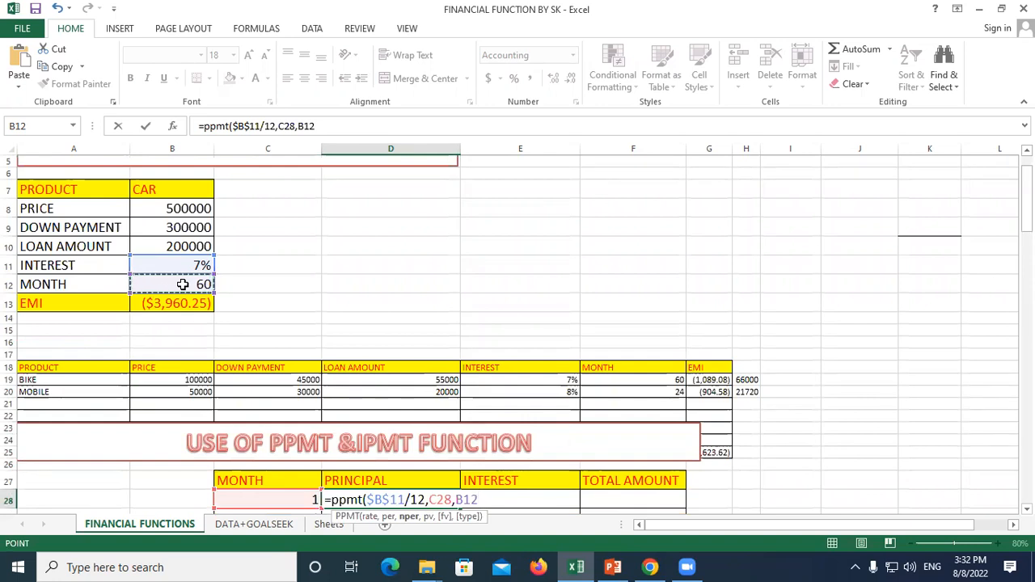
pyautogui.press('F4')
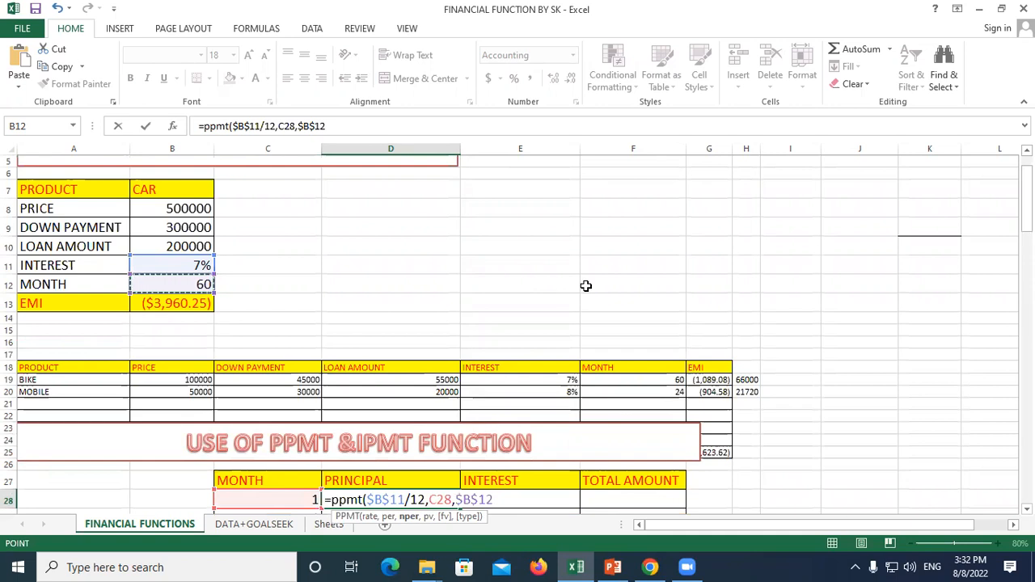
pyautogui.write(',')
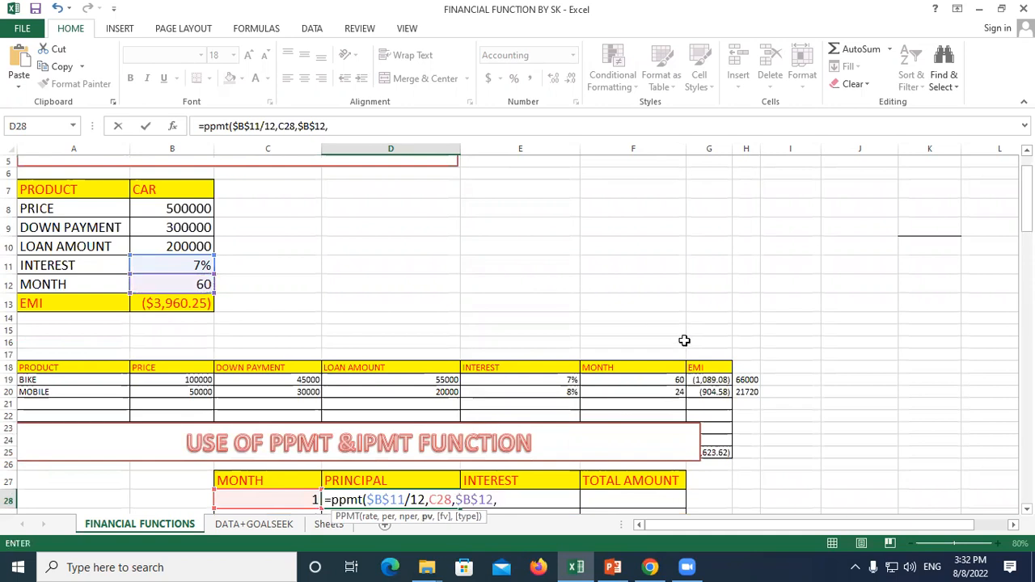
# Step: Add the car's loan amount as the PPMT present value with the absolute reference $B$10
pyautogui.scroll(-2, 714, 353)
pyautogui.scroll(-1, 715, 353)
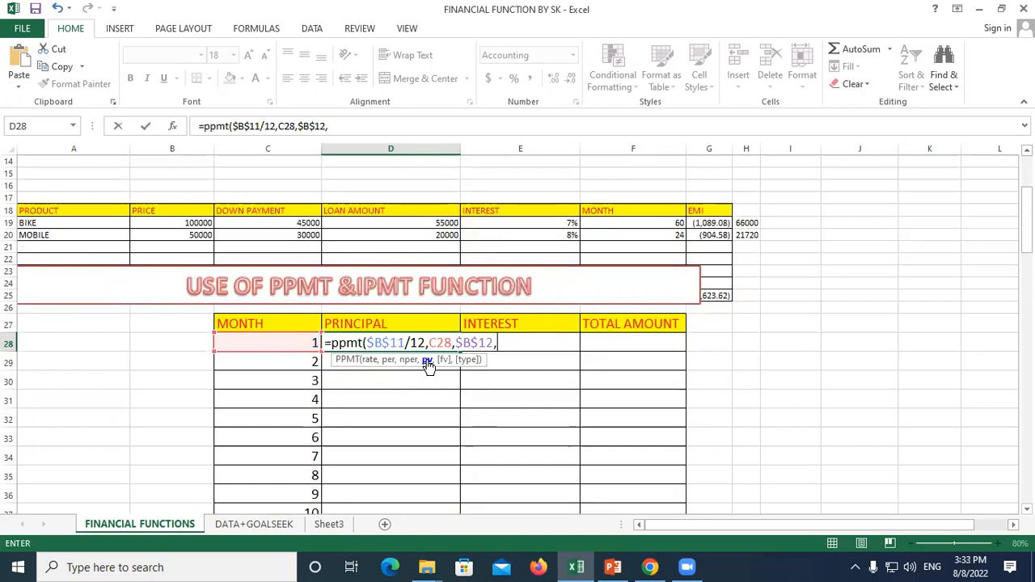
pyautogui.scroll(3, 183, 277)
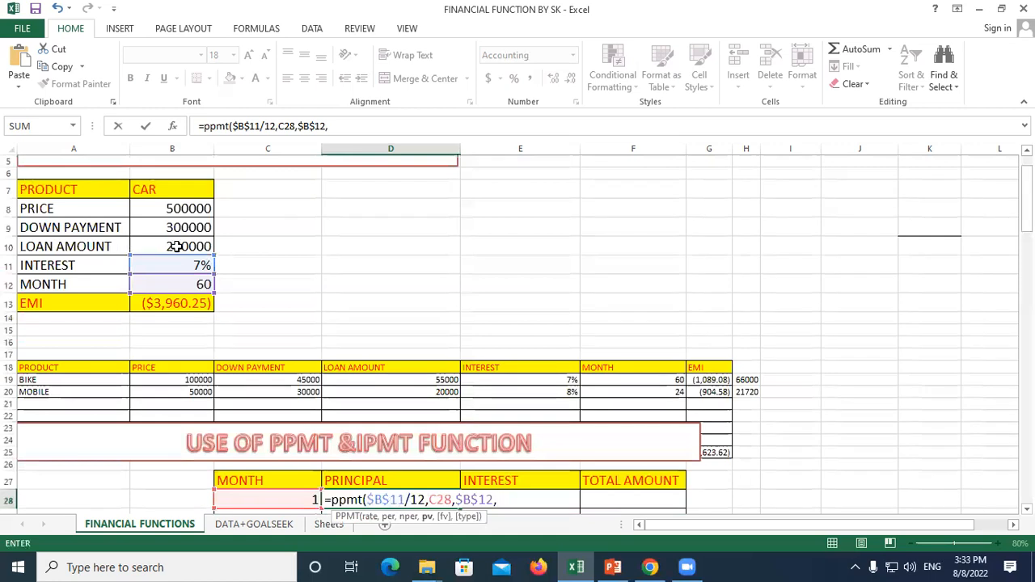
pyautogui.click(161, 245)
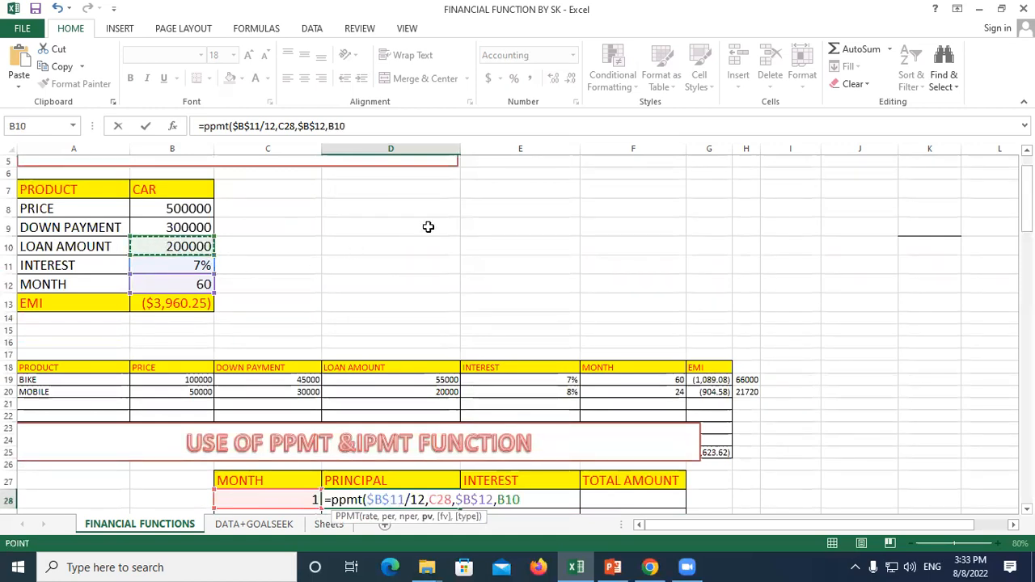
pyautogui.scroll(-2, 458, 219)
pyautogui.scroll(1, 160, 249)
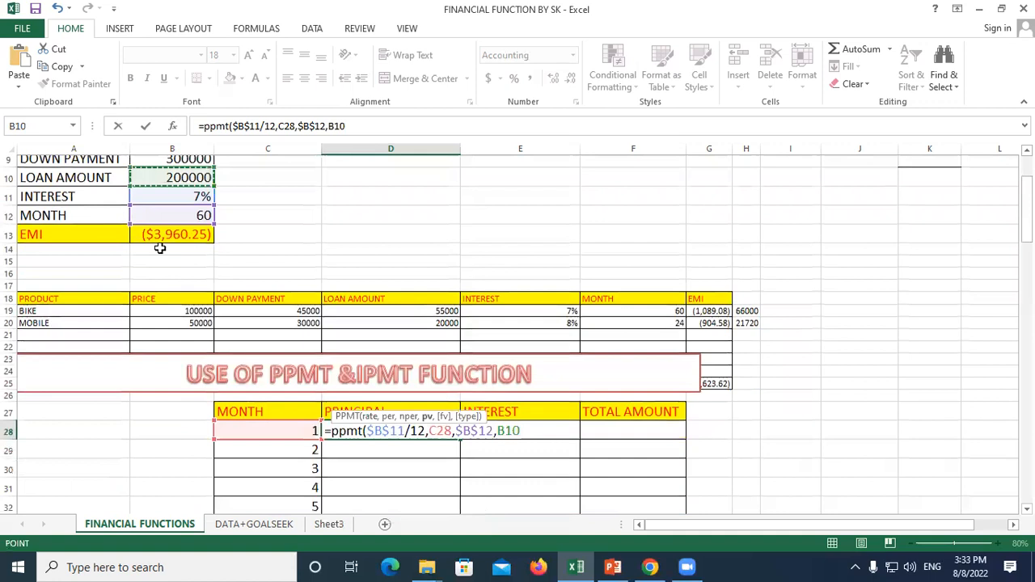
pyautogui.scroll(1, 160, 248)
pyautogui.scroll(-3, 596, 281)
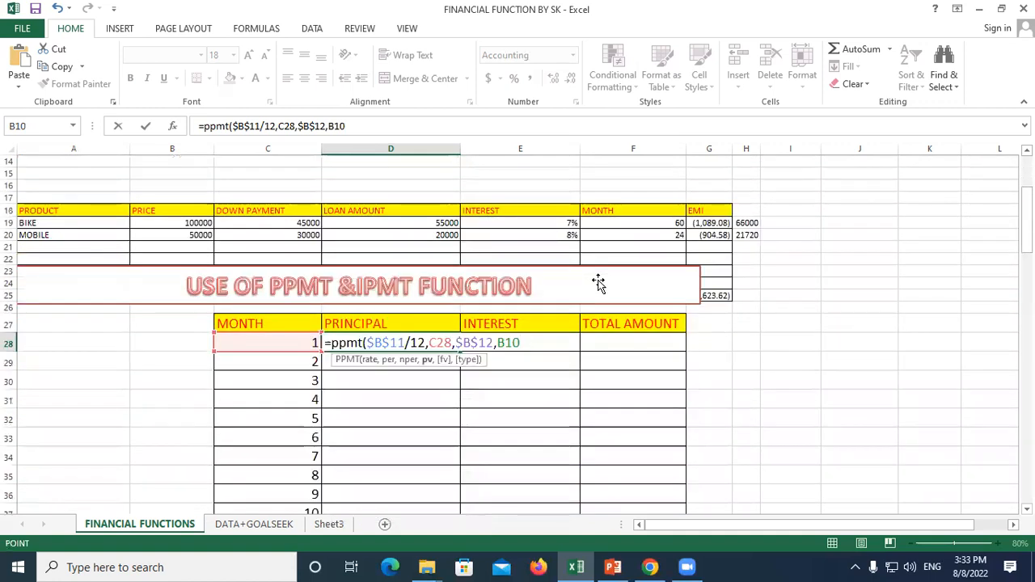
pyautogui.press('F4')
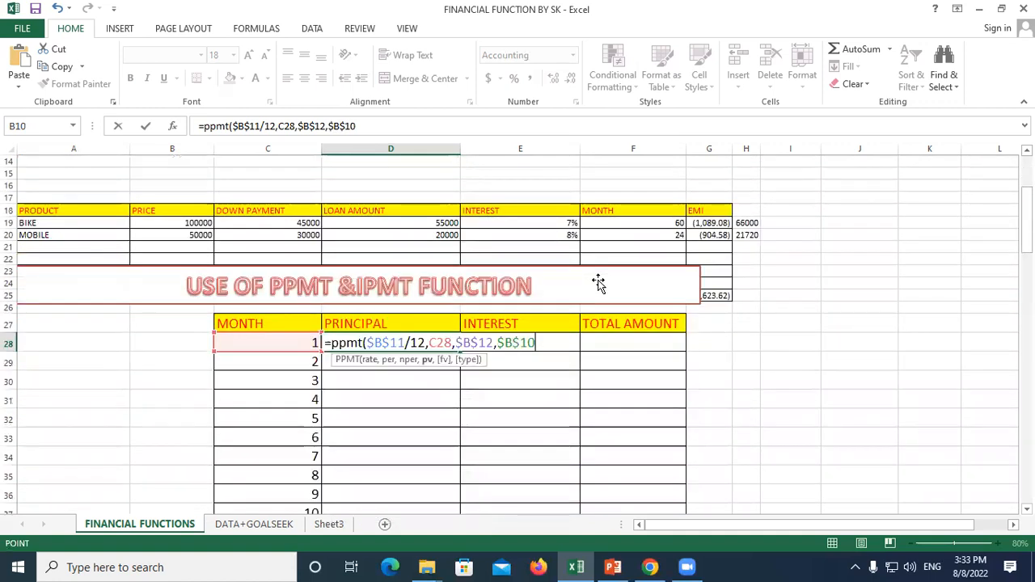
# Step: Add 1 as the last PPMT argument and complete the formula in D28
pyautogui.write(',1')
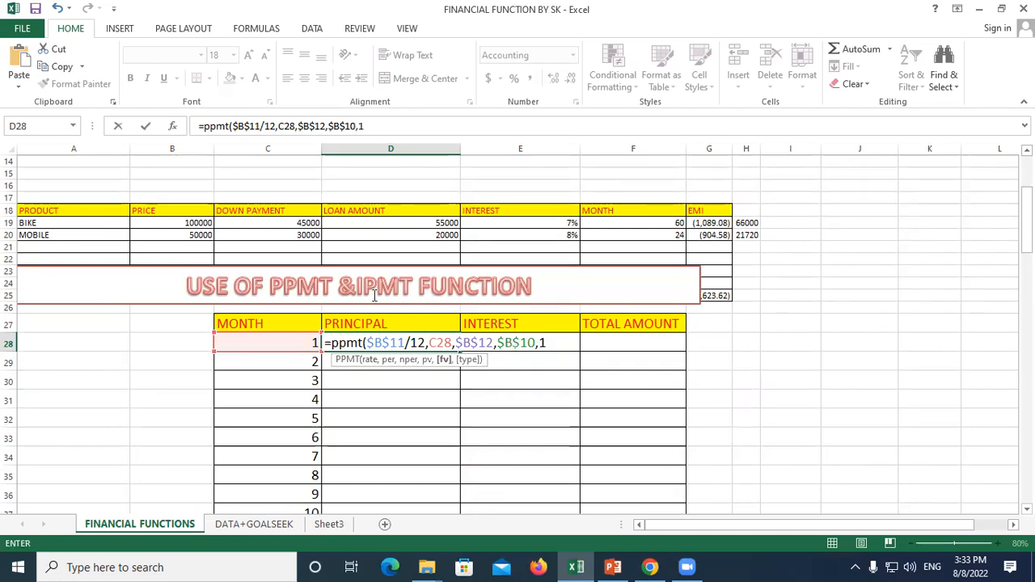
pyautogui.scroll(3, 443, 409)
pyautogui.scroll(-3, 164, 180)
pyautogui.scroll(2, 153, 216)
pyautogui.scroll(-3, 545, 345)
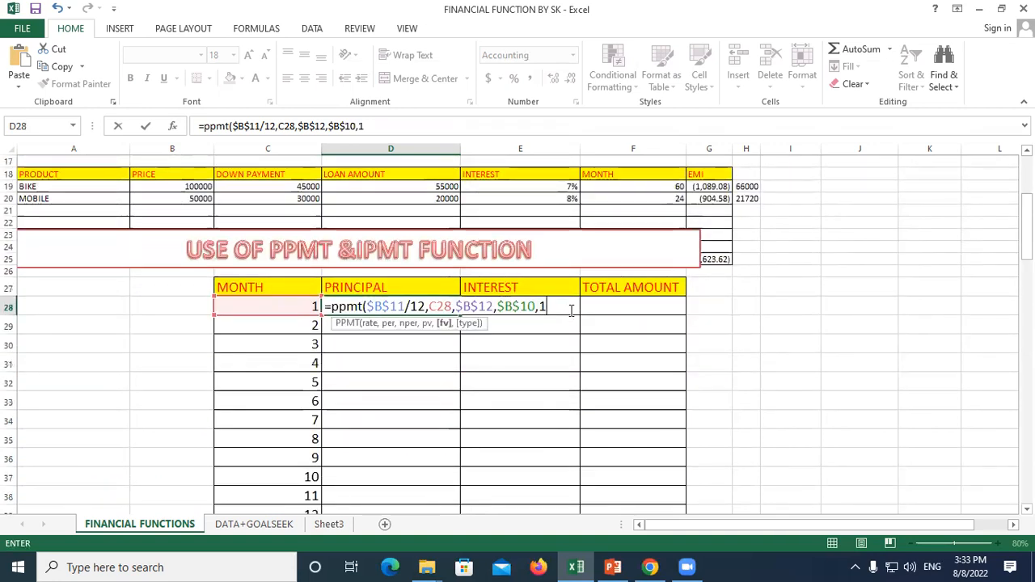
pyautogui.press('Return')
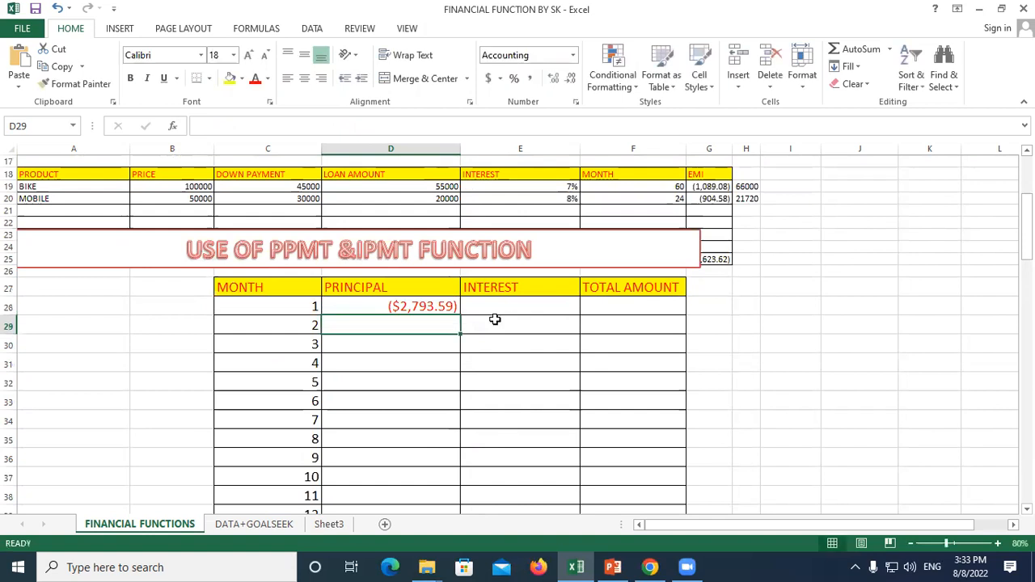
# Step: Fill the PPMT formula from D28 down the Principal column through month 20
pyautogui.click(376, 305)
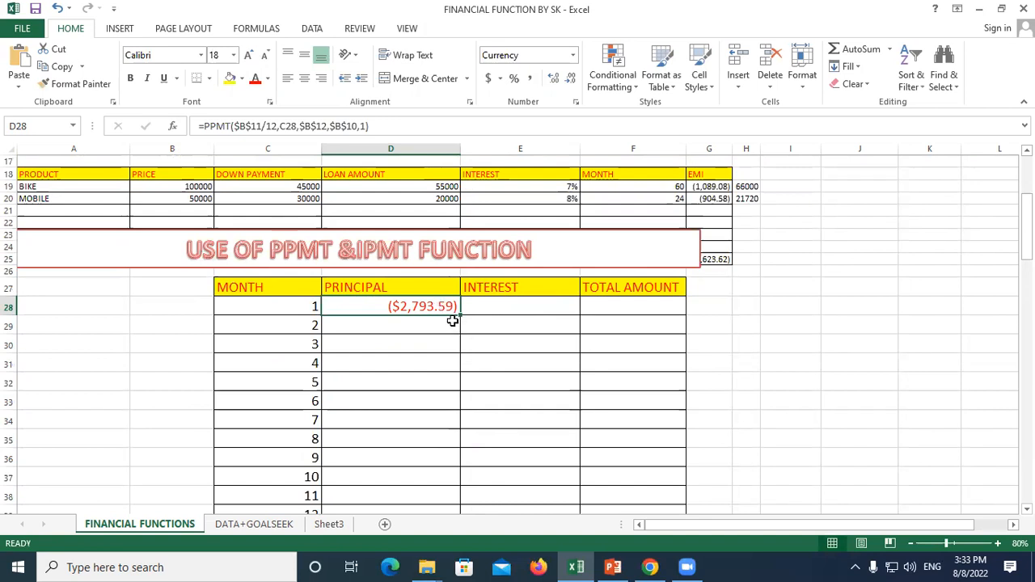
pyautogui.moveTo(461, 315); pyautogui.dragTo(488, 453)
pyautogui.scroll(4, 336, 414)
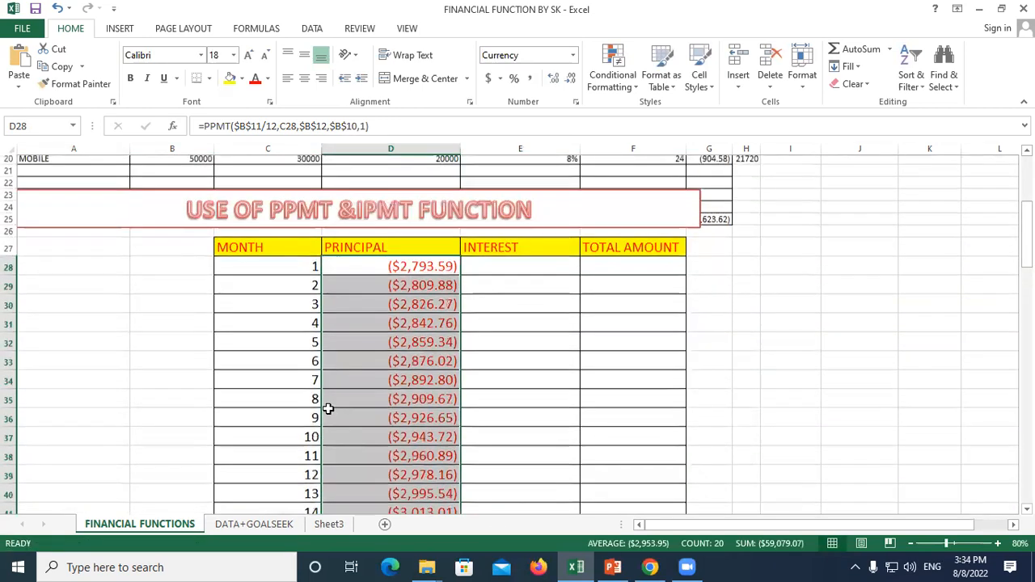
pyautogui.click(397, 269)
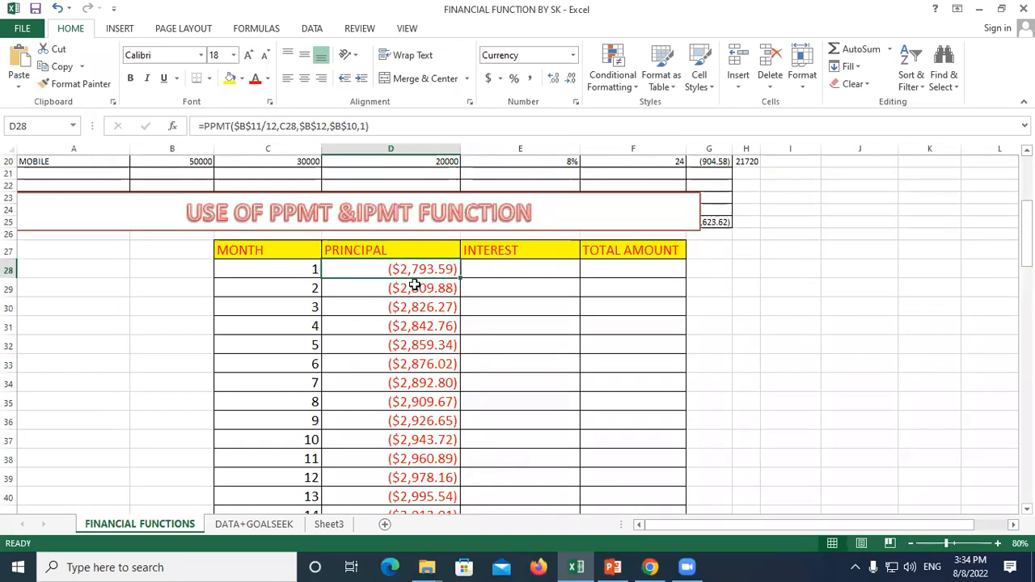
# Step: Examine the monthly PPMT results and formulas down the Principal column
pyautogui.click(405, 288)
pyautogui.click(408, 313)
pyautogui.click(411, 328)
pyautogui.click(411, 349)
pyautogui.click(411, 365)
pyautogui.click(418, 403)
pyautogui.click(412, 440)
pyautogui.scroll(-5, 408, 433)
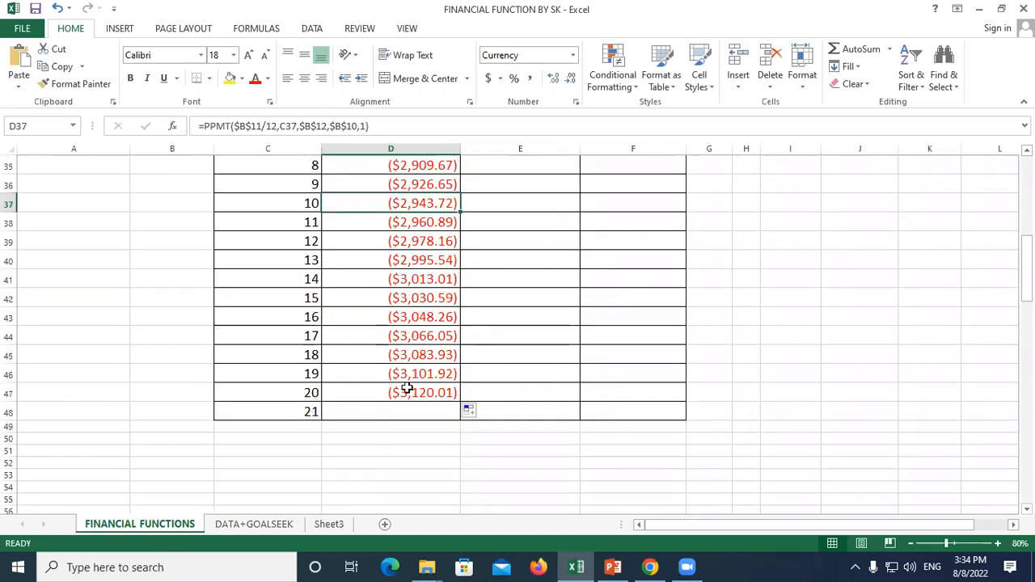
pyautogui.scroll(8, 404, 388)
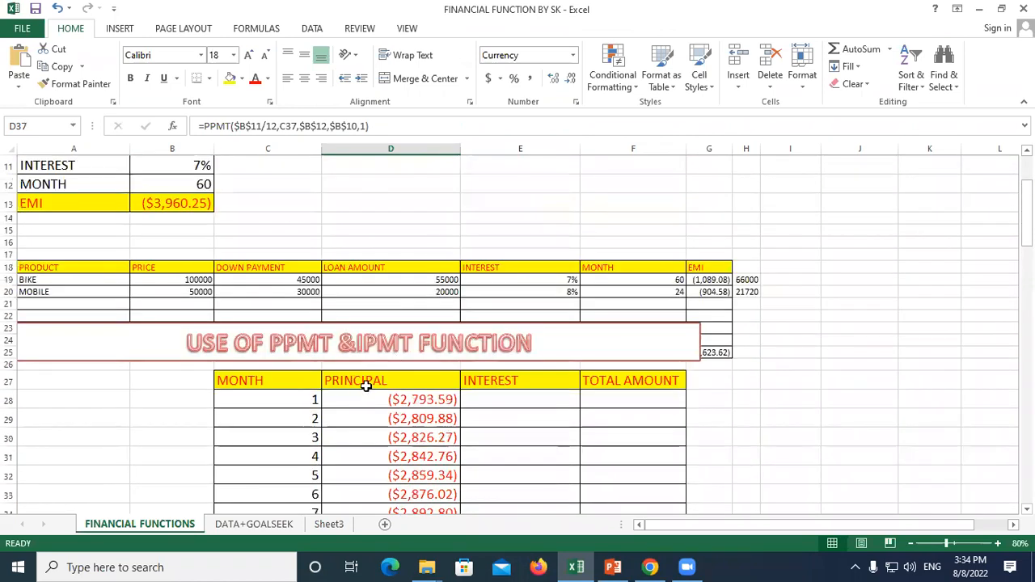
pyautogui.click(365, 386)
pyautogui.scroll(-2, 484, 403)
# Step: Start an IPMT formula in E28 with the car's interest rate divided by 12, $B$11/12, as the rate
pyautogui.click(491, 307)
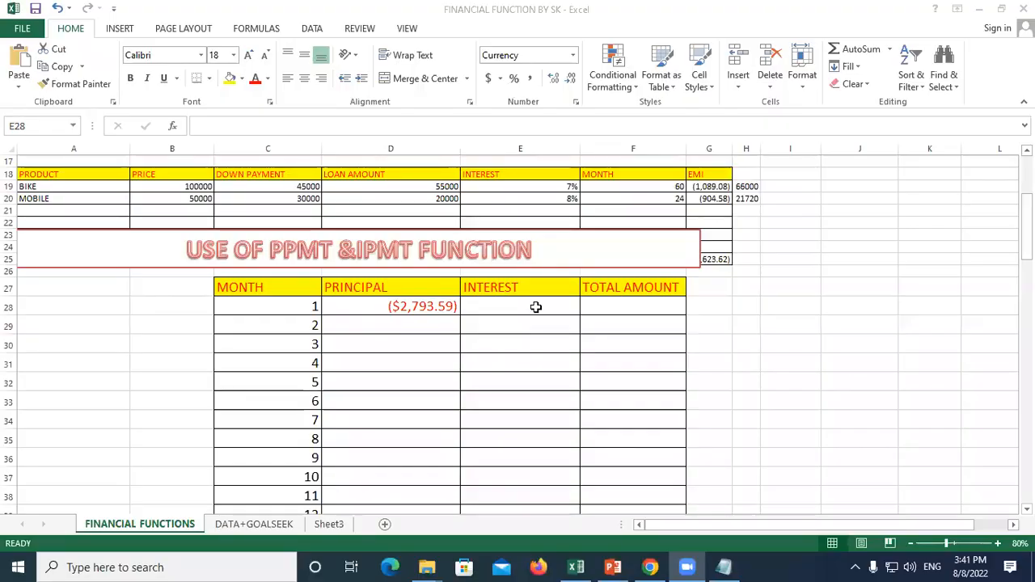
pyautogui.click(535, 307)
pyautogui.write('=')
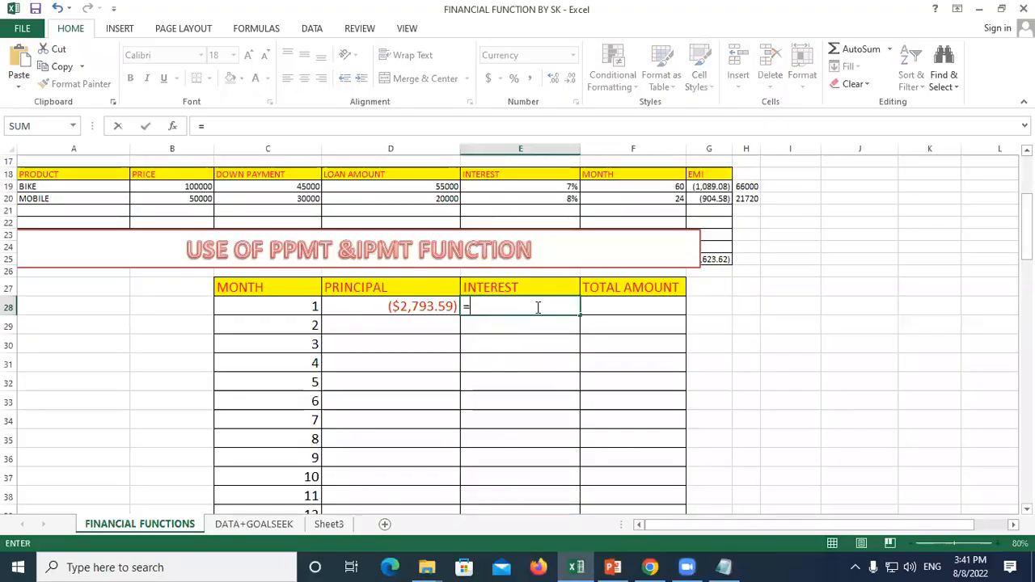
pyautogui.write('IPMT(')
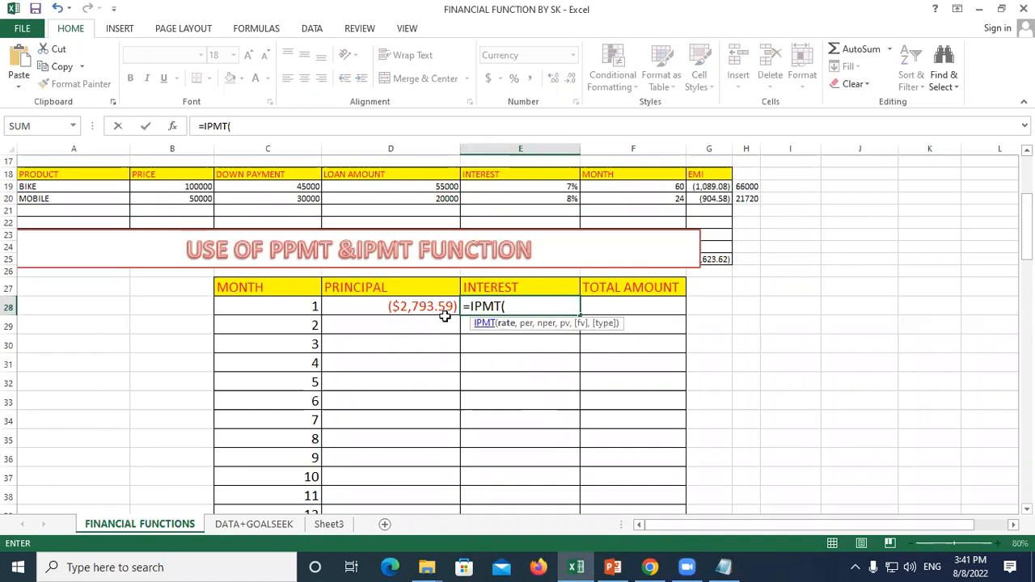
pyautogui.scroll(3, 247, 300)
pyautogui.click(173, 218)
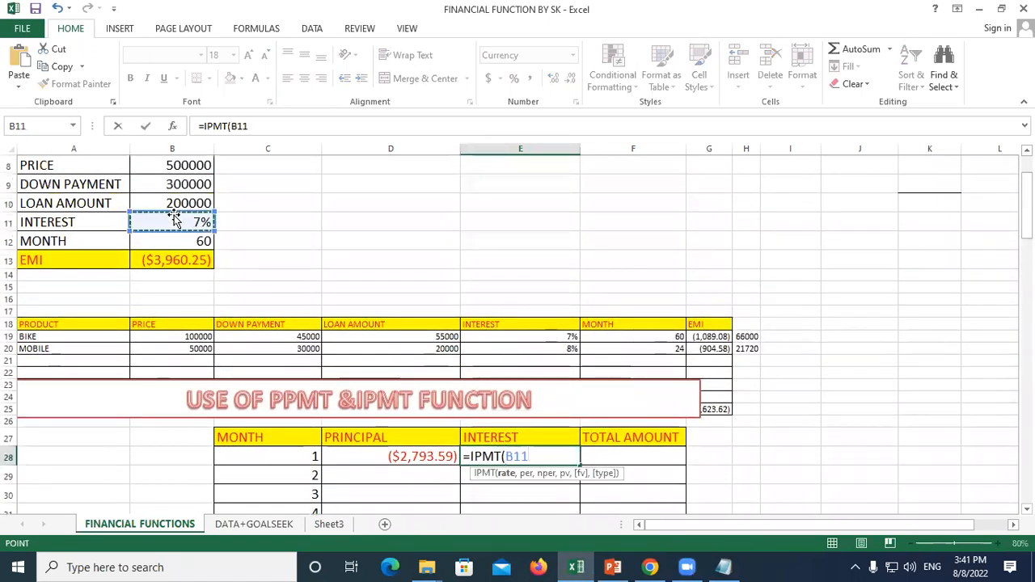
pyautogui.press('F4')
pyautogui.write('/')
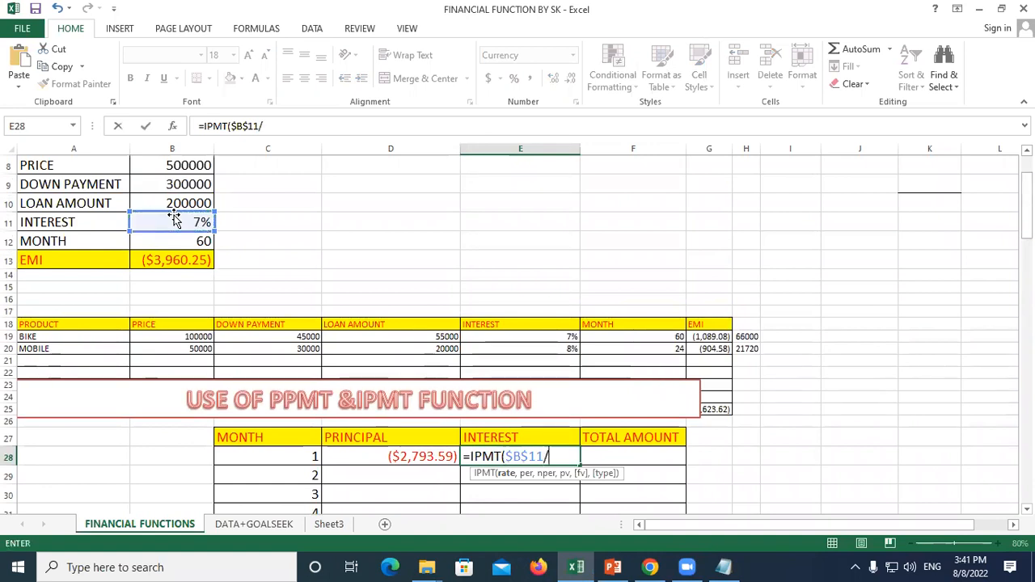
pyautogui.write('12,')
# Step: Add month cell C28 as the IPMT period and the absolute month count $B$12 as nper
pyautogui.click(301, 457)
pyautogui.write(',')
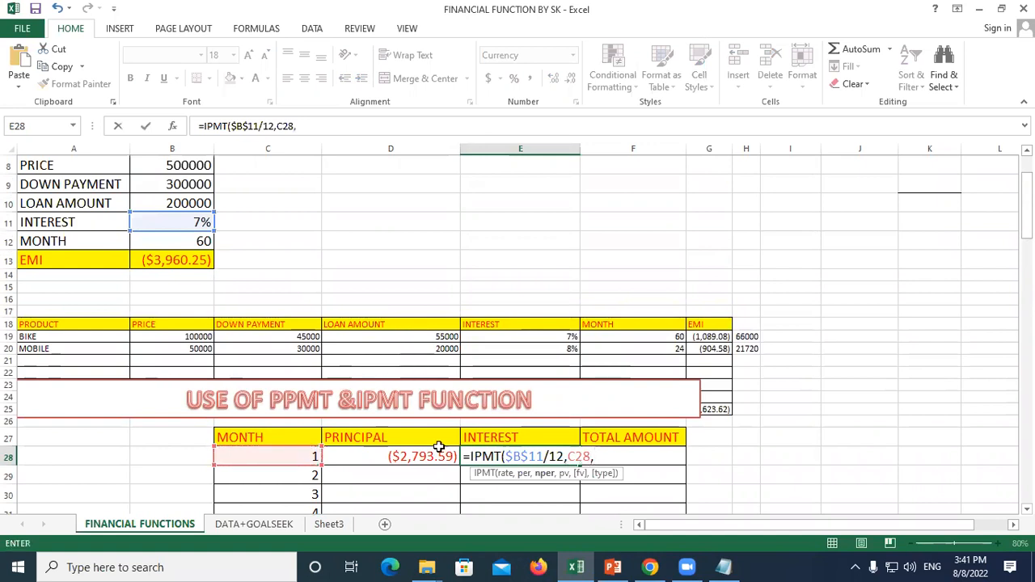
pyautogui.click(175, 241)
pyautogui.press('F4')
pyautogui.write(',')
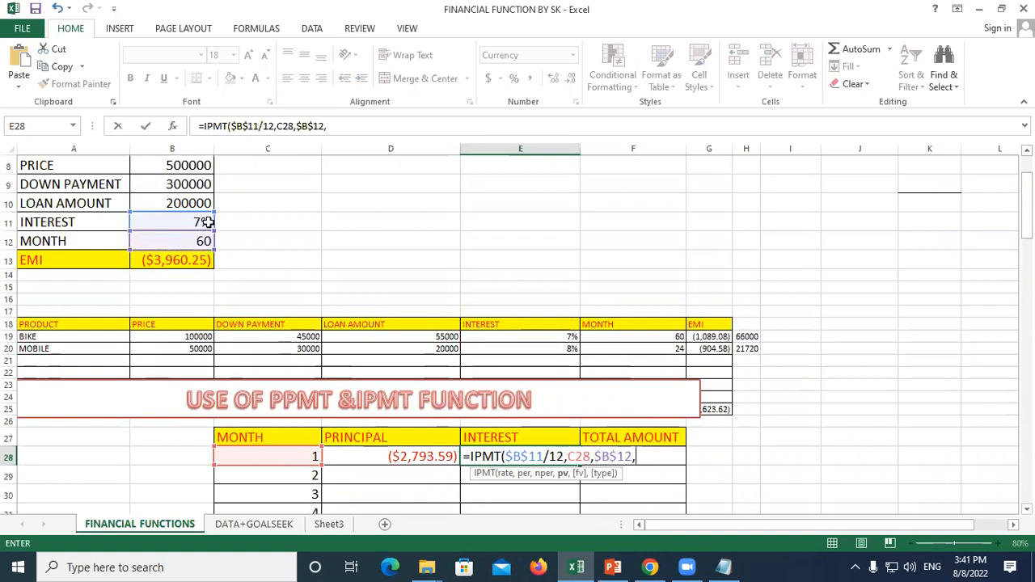
# Step: Add the absolute loan amount $B$10 and a last argument of 1, completing the IPMT formula in E28
pyautogui.click(178, 202)
pyautogui.press('F4')
pyautogui.write(',1)')
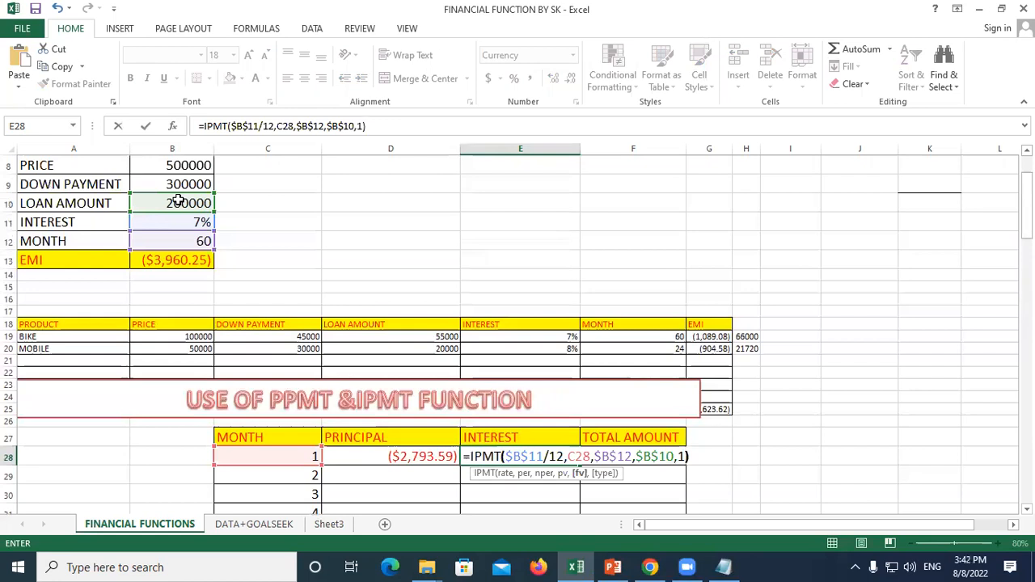
pyautogui.press('Return')
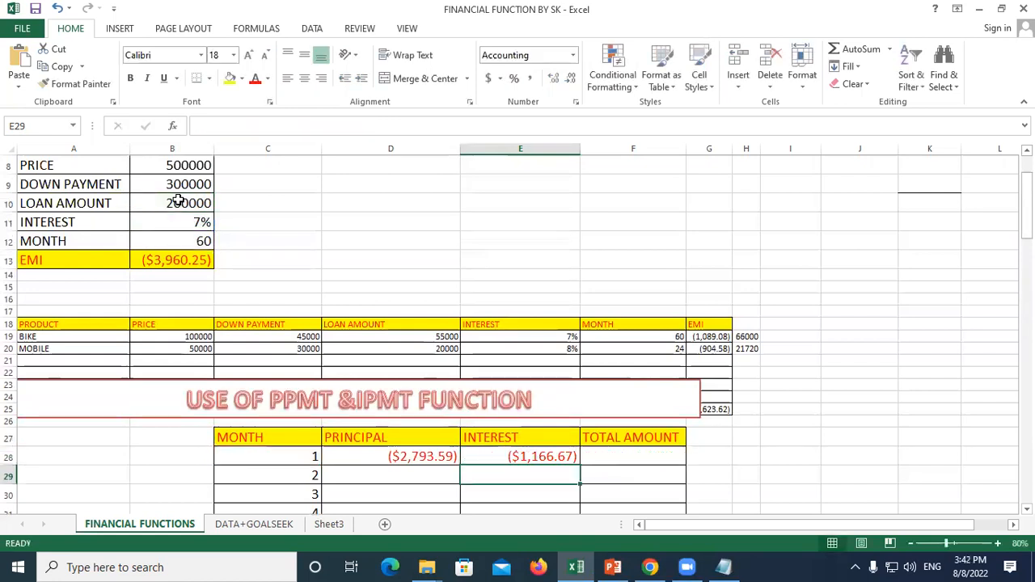
# Step: Calculate month 1's total amount in F28 by adding its principal and interest with =D28+E28
pyautogui.scroll(-3, 347, 307)
pyautogui.click(395, 307)
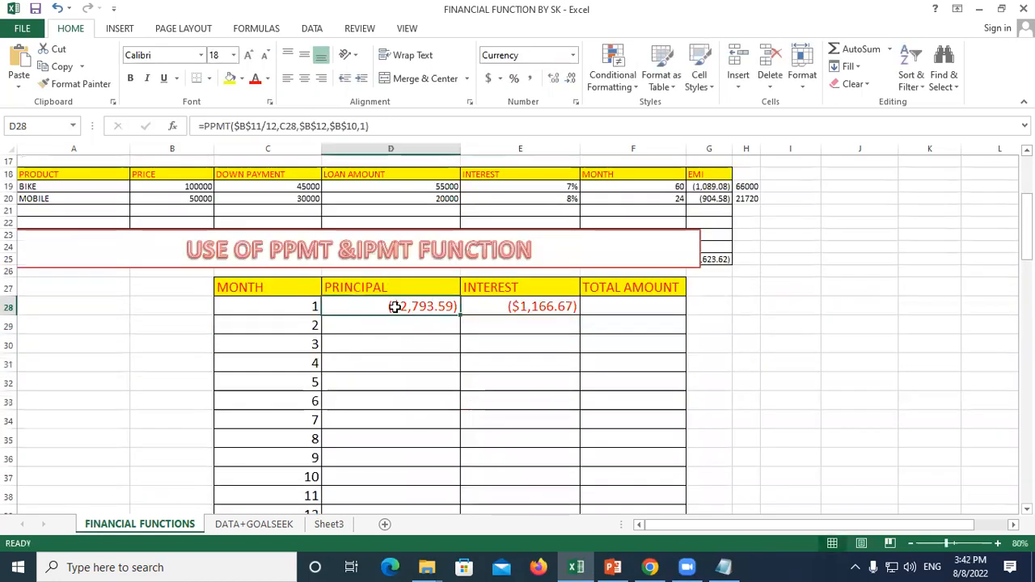
pyautogui.click(527, 307)
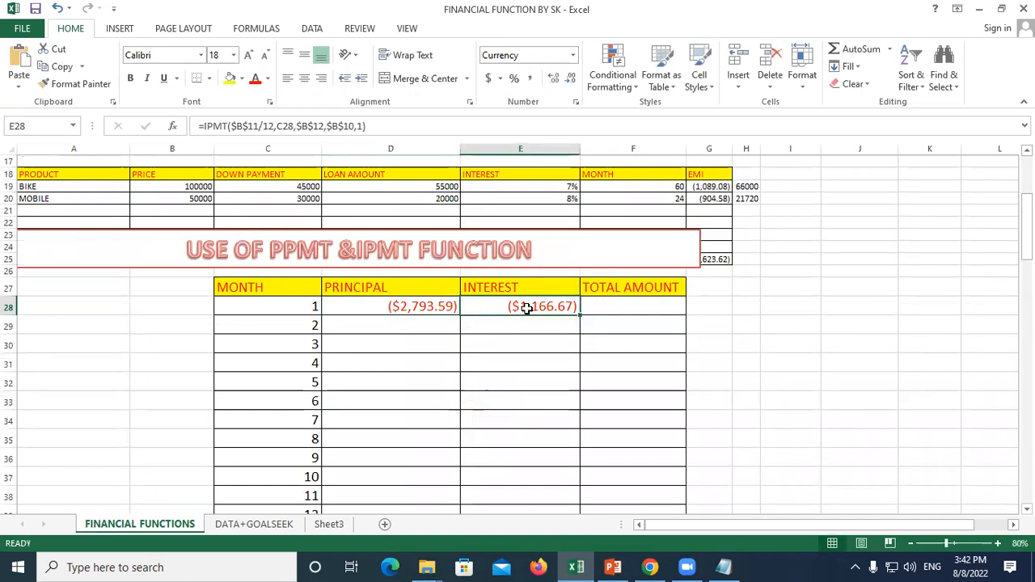
pyautogui.click(619, 306)
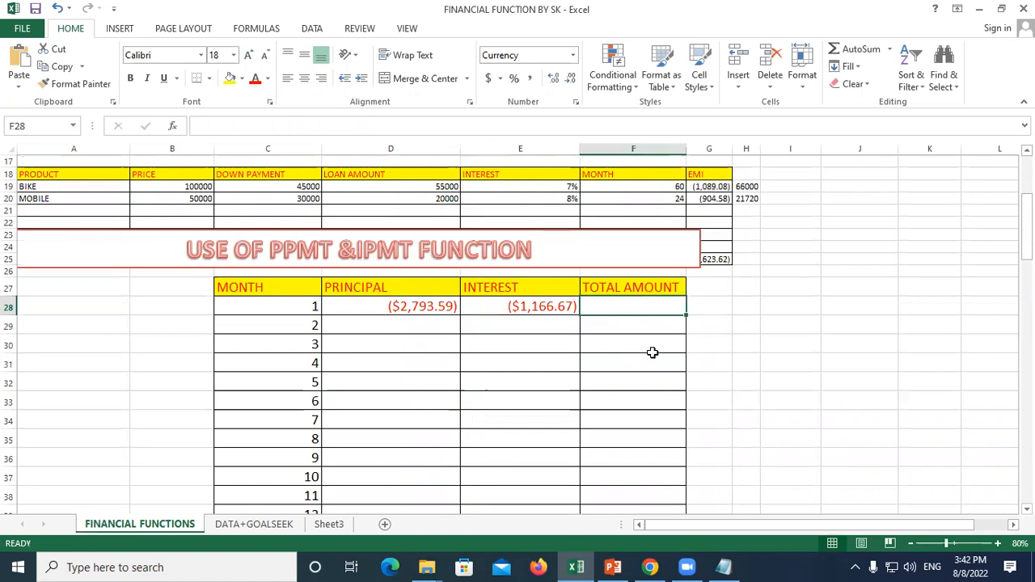
pyautogui.write('=')
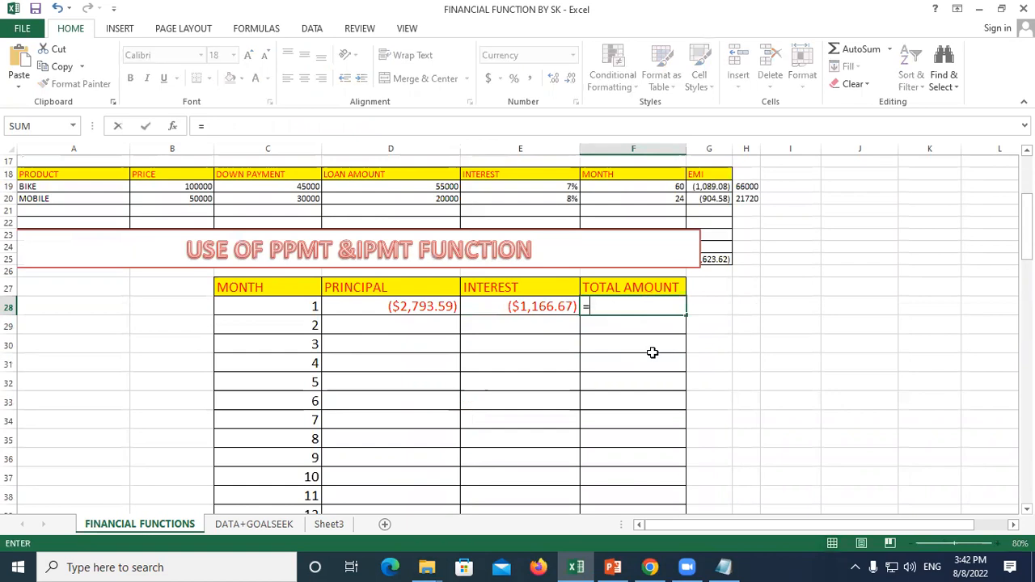
pyautogui.click(431, 314)
pyautogui.write('+')
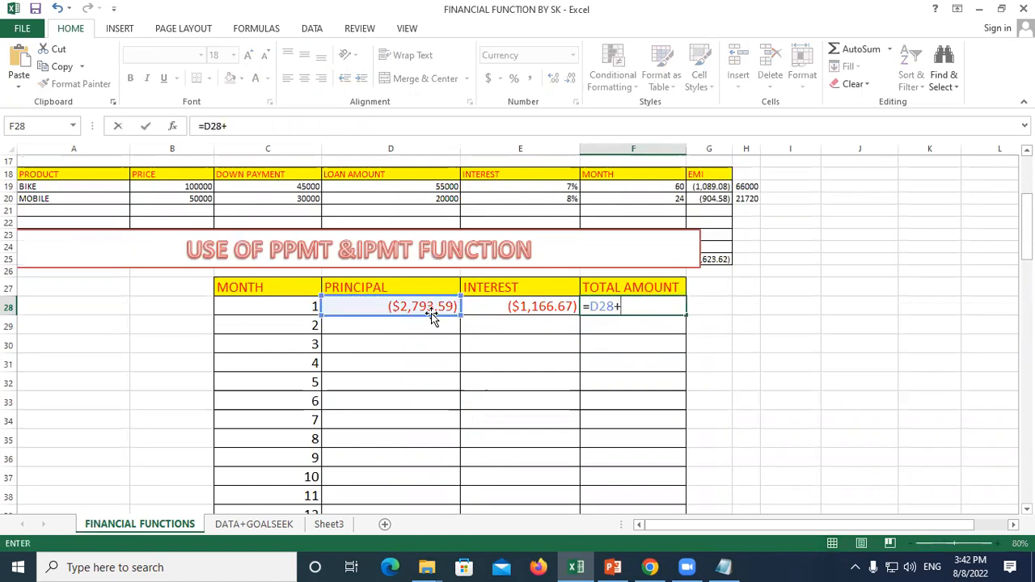
pyautogui.click(524, 305)
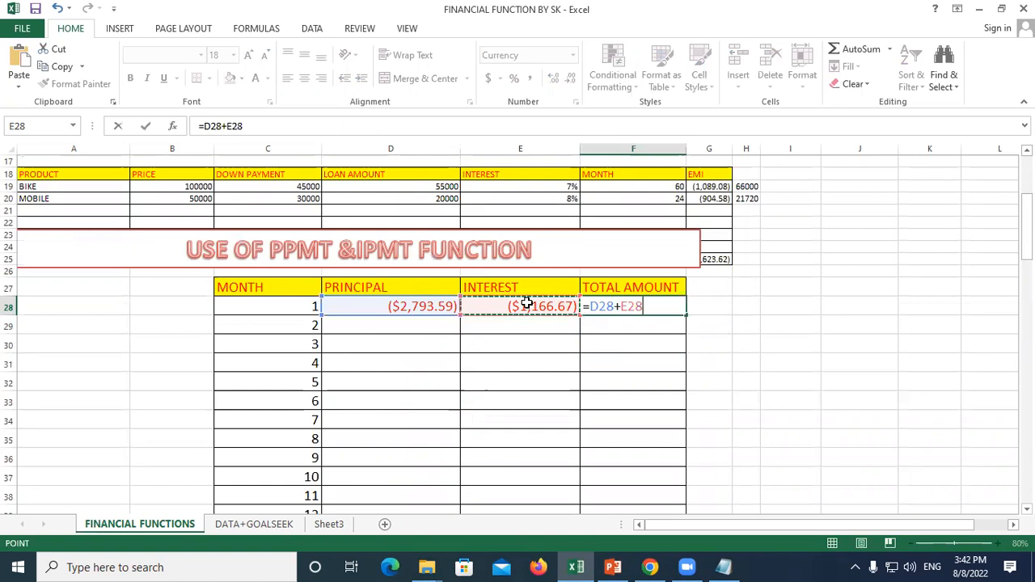
pyautogui.press('Return')
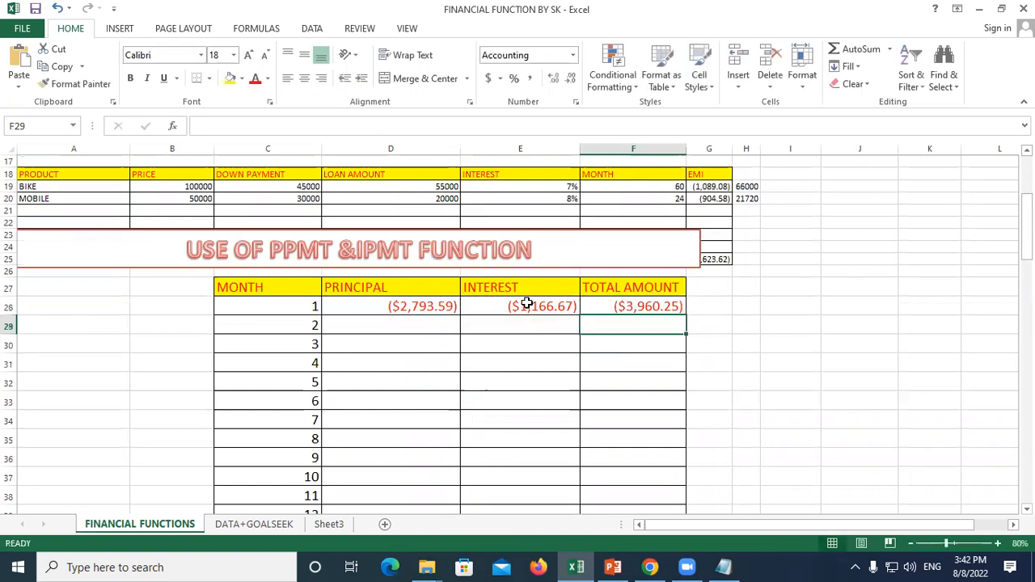
# Step: Fill the month 1 principal, interest and total formulas from D28:F28 down through row 50
pyautogui.click(623, 308)
pyautogui.scroll(-2, 393, 313)
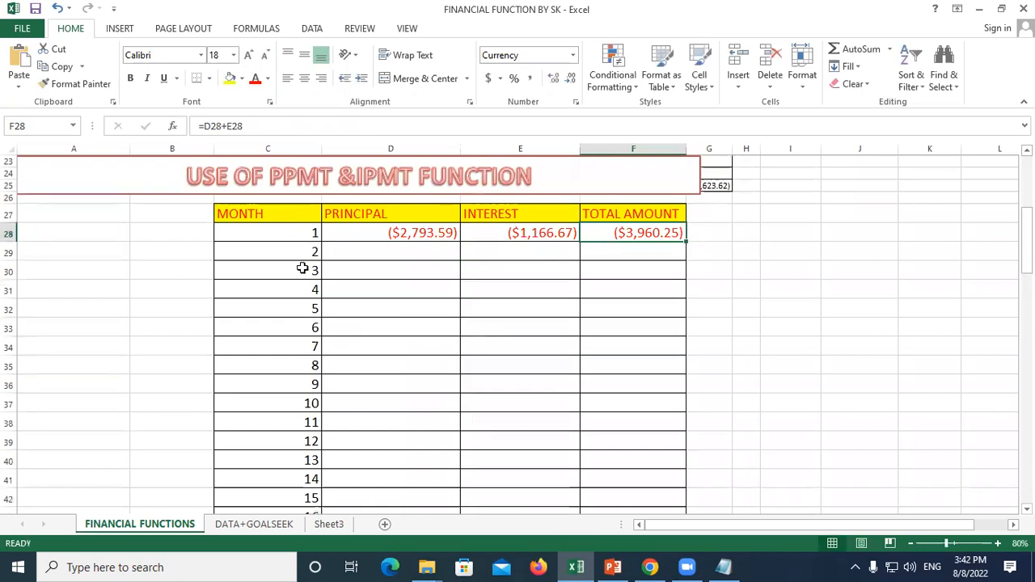
pyautogui.click(454, 325)
pyautogui.moveTo(388, 234); pyautogui.dragTo(718, 509)
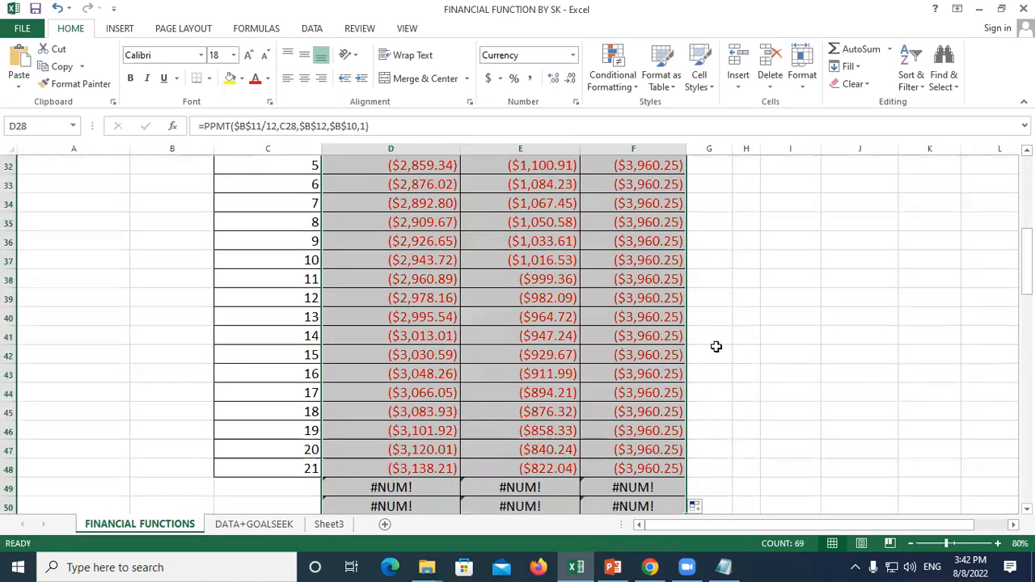
# Step: Compare how the filled total amount, interest and principal values develop from month to month
pyautogui.scroll(2, 716, 346)
pyautogui.scroll(-3, 675, 407)
pyautogui.scroll(3, 641, 386)
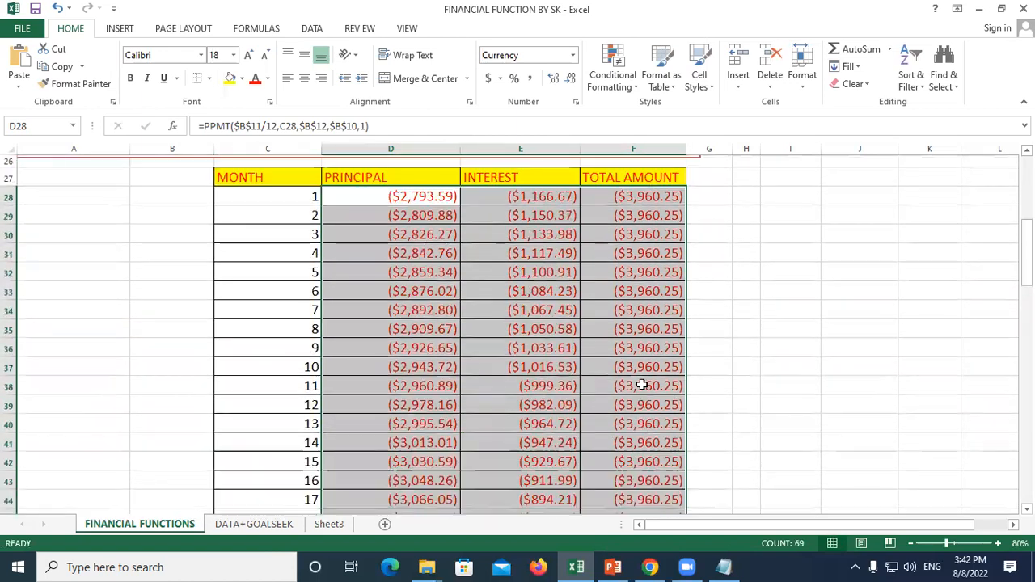
pyautogui.click(612, 291)
pyautogui.moveTo(617, 197); pyautogui.dragTo(625, 413)
pyautogui.click(497, 207)
pyautogui.moveTo(520, 240); pyautogui.dragTo(531, 423)
pyautogui.moveTo(398, 204); pyautogui.dragTo(411, 458)
pyautogui.scroll(-3, 539, 392)
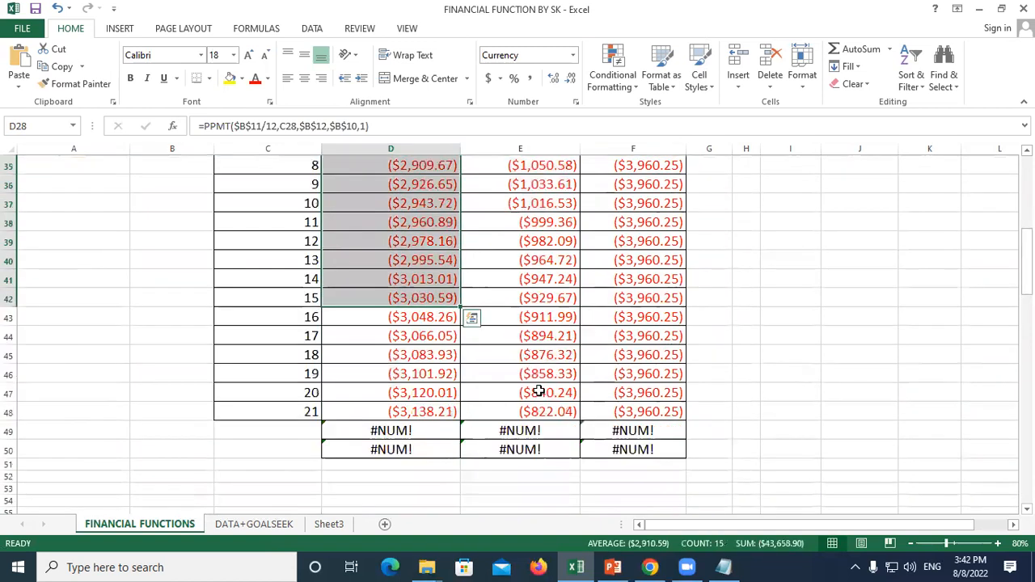
# Step: Extend the Month column to 60 and fill the principal, interest and total formulas from row 50 down to row 87
pyautogui.scroll(-1, 539, 393)
pyautogui.moveTo(312, 337); pyautogui.dragTo(367, 442)
pyautogui.scroll(4, 566, 326)
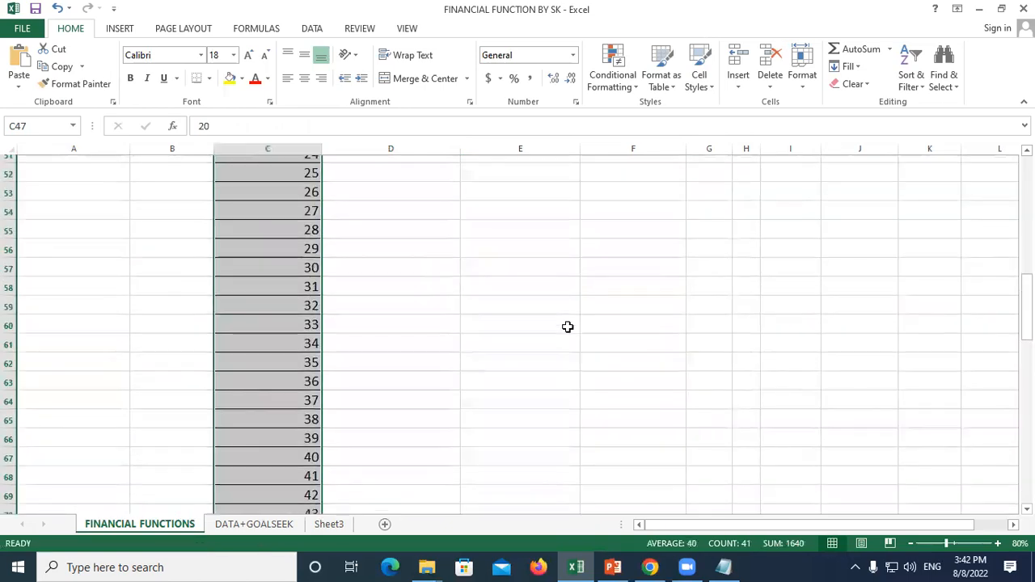
pyautogui.scroll(3, 568, 327)
pyautogui.moveTo(416, 298); pyautogui.dragTo(701, 472)
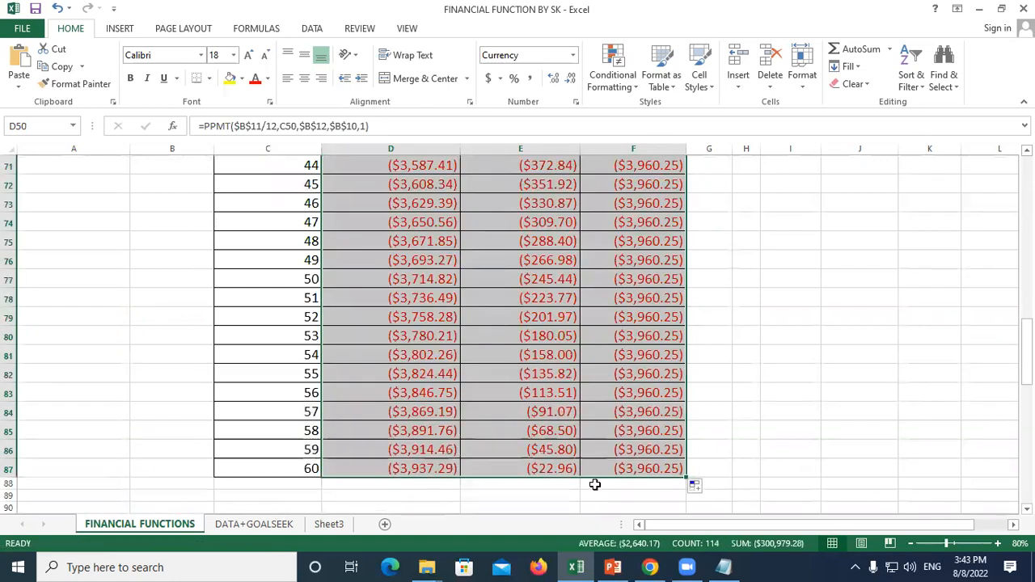
# Step: Continue the month numbers to 64 and fill the formulas from D87:F87 down through row 91
pyautogui.scroll(-2, 487, 477)
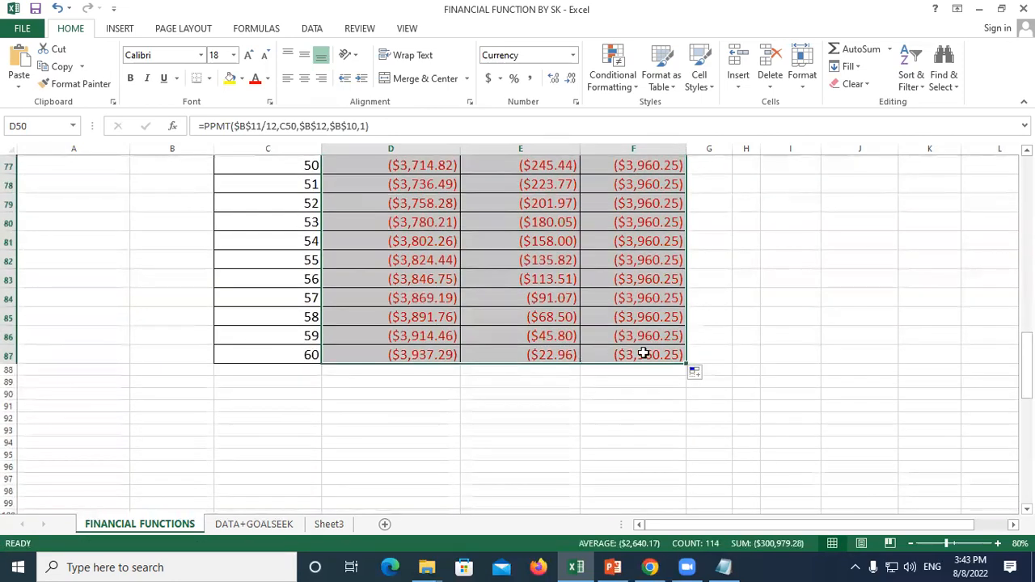
pyautogui.moveTo(290, 341); pyautogui.dragTo(319, 431)
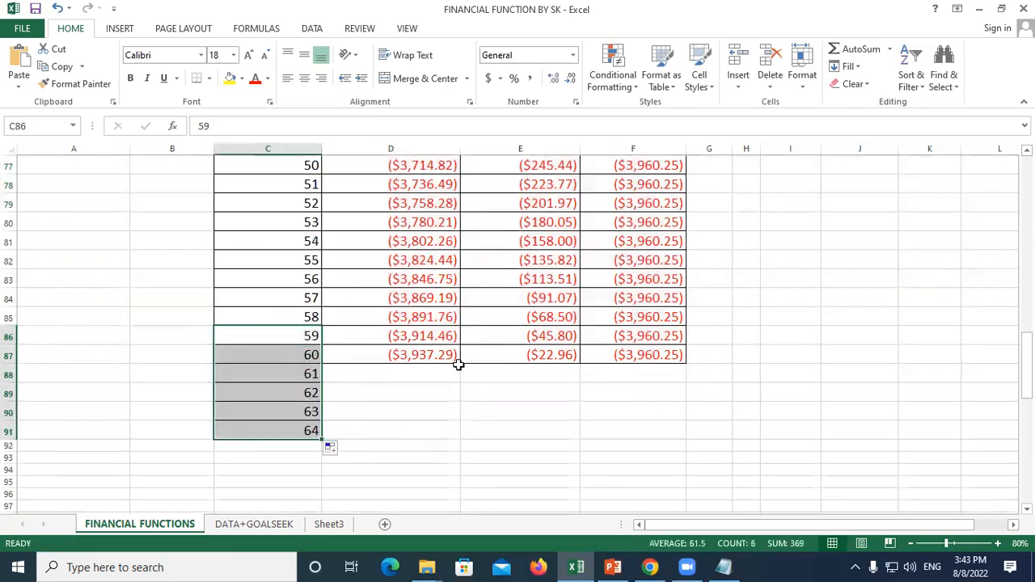
pyautogui.click(455, 358)
pyautogui.moveTo(473, 357); pyautogui.dragTo(689, 441)
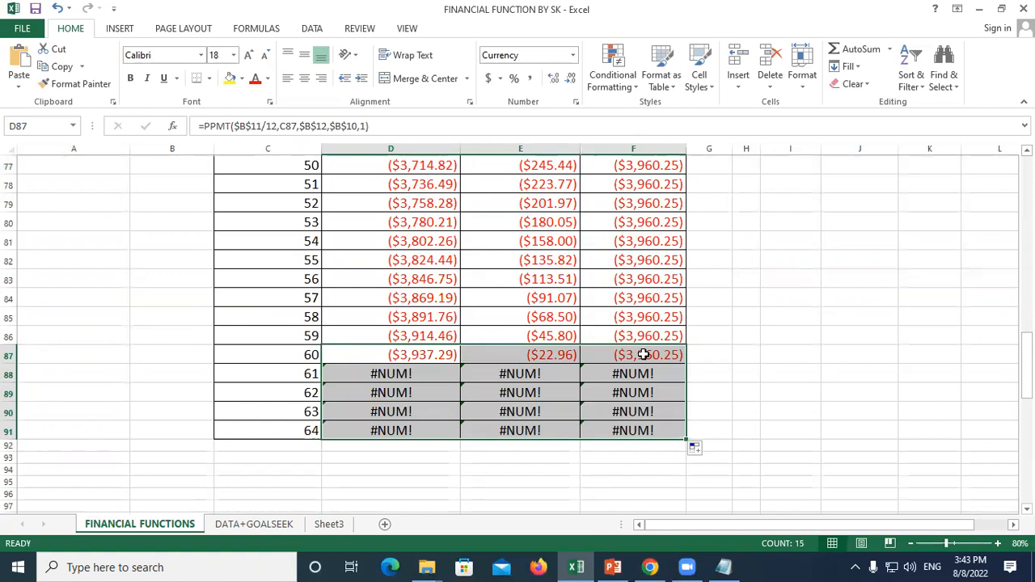
# Step: Compare the car loan's EMI and month count with the principal, interest and total amount of month 60
pyautogui.scroll(20, 330, 354)
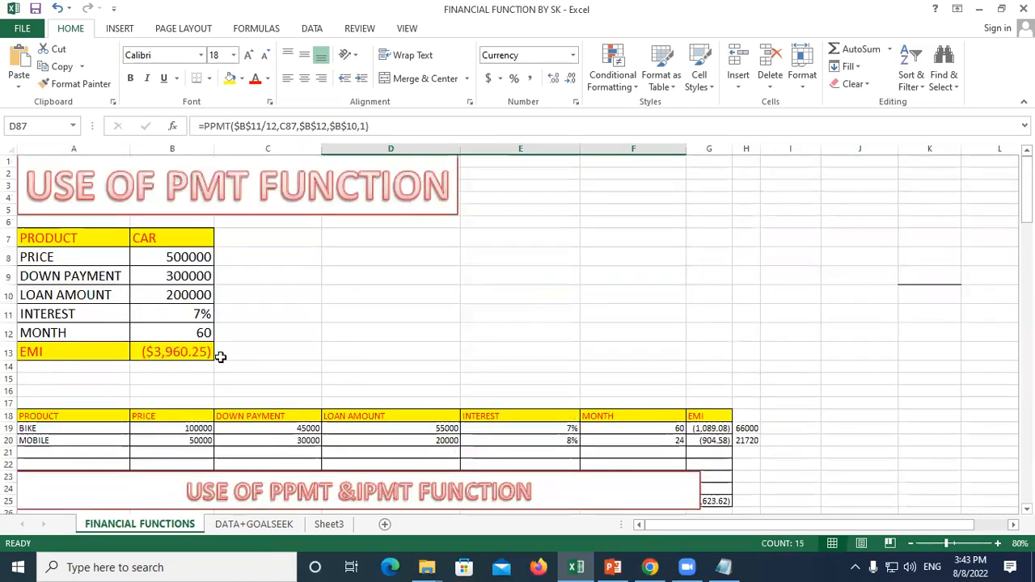
pyautogui.scroll(-15, 691, 302)
pyautogui.scroll(-10, 559, 318)
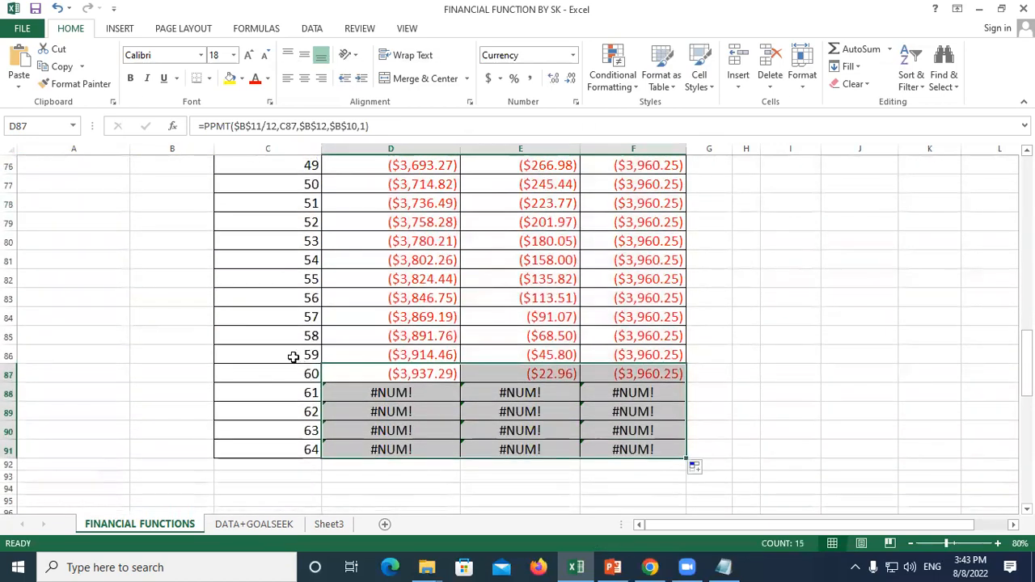
pyautogui.click(296, 372)
pyautogui.click(544, 374)
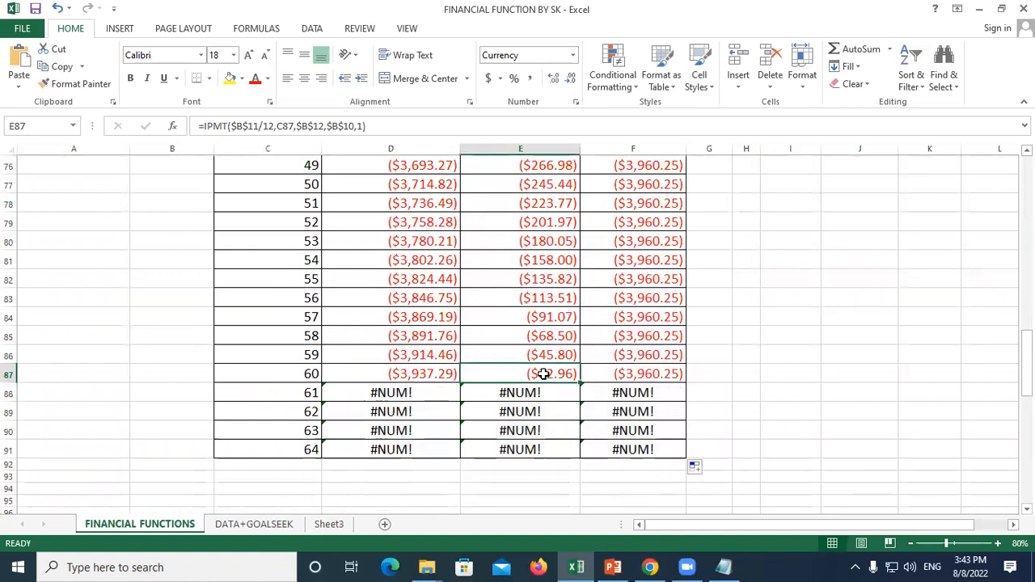
pyautogui.click(291, 372)
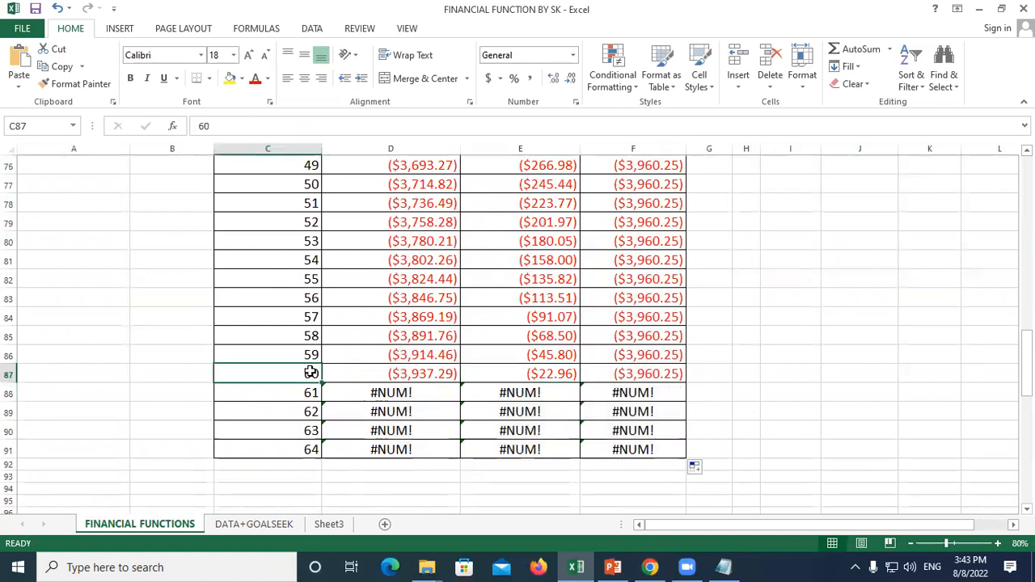
pyautogui.click(407, 374)
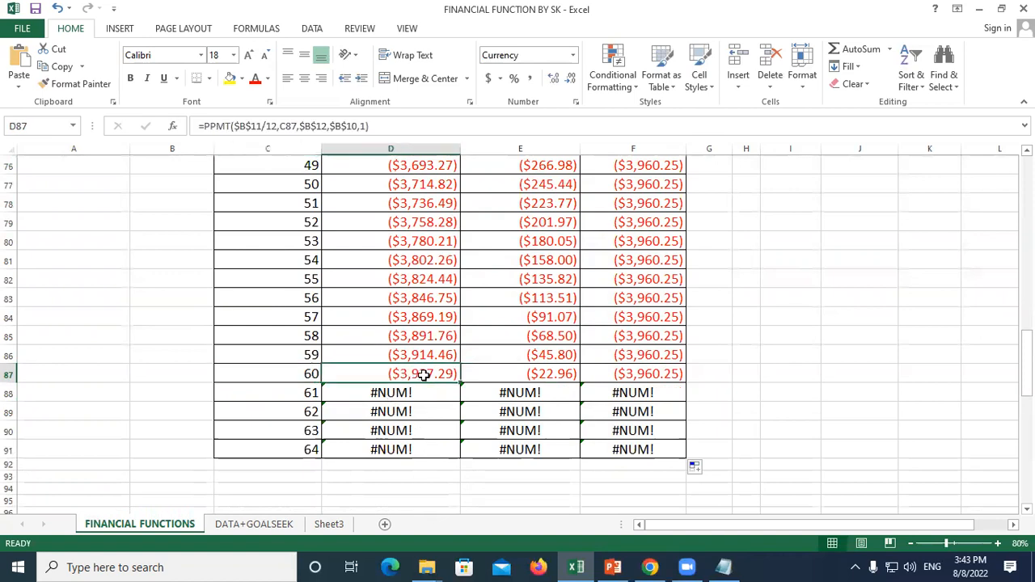
pyautogui.click(556, 372)
pyautogui.click(660, 377)
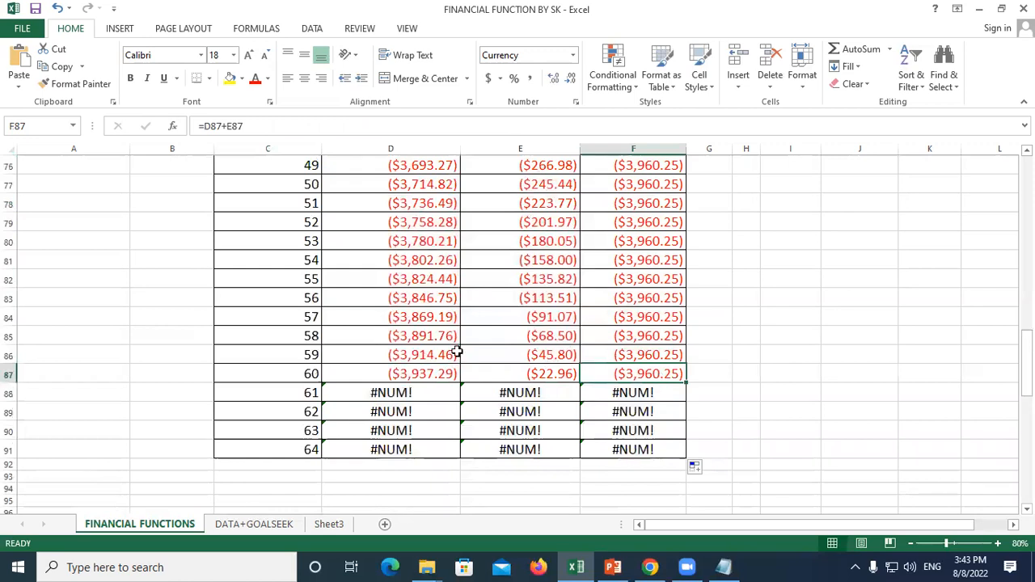
pyautogui.scroll(4, 437, 324)
pyautogui.scroll(-3, 398, 346)
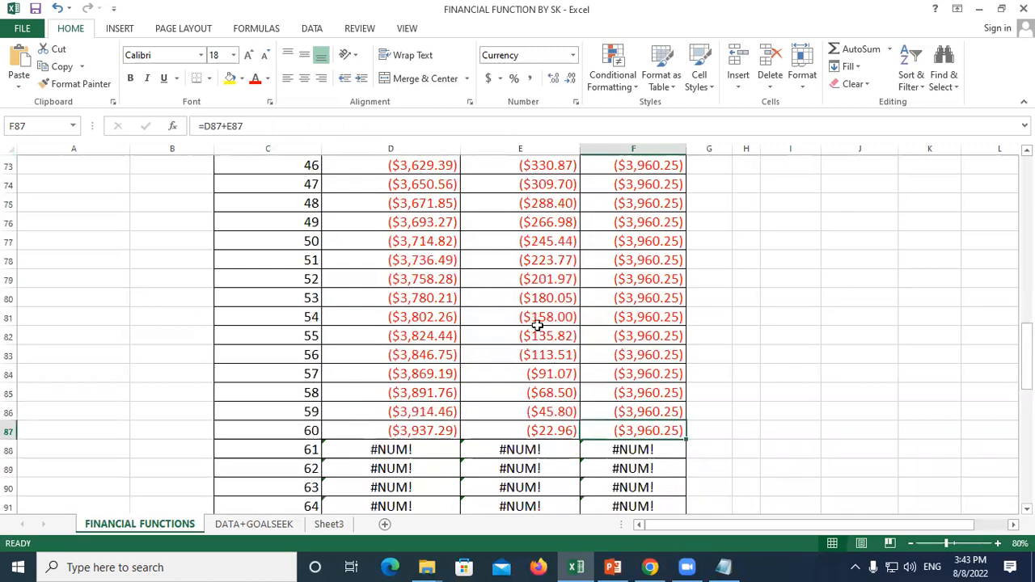
pyautogui.scroll(-1, 687, 389)
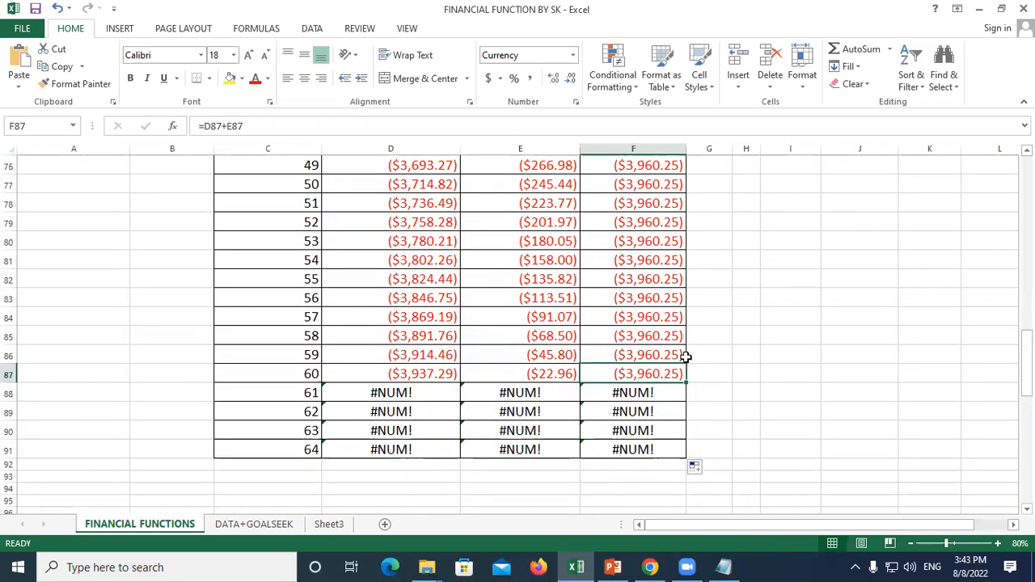
# Step: Clear the #NUM! errors from D88:F91 and total the principal and interest columns in row 88 with SUM over rows 28 to 87
pyautogui.moveTo(404, 395); pyautogui.dragTo(649, 449)
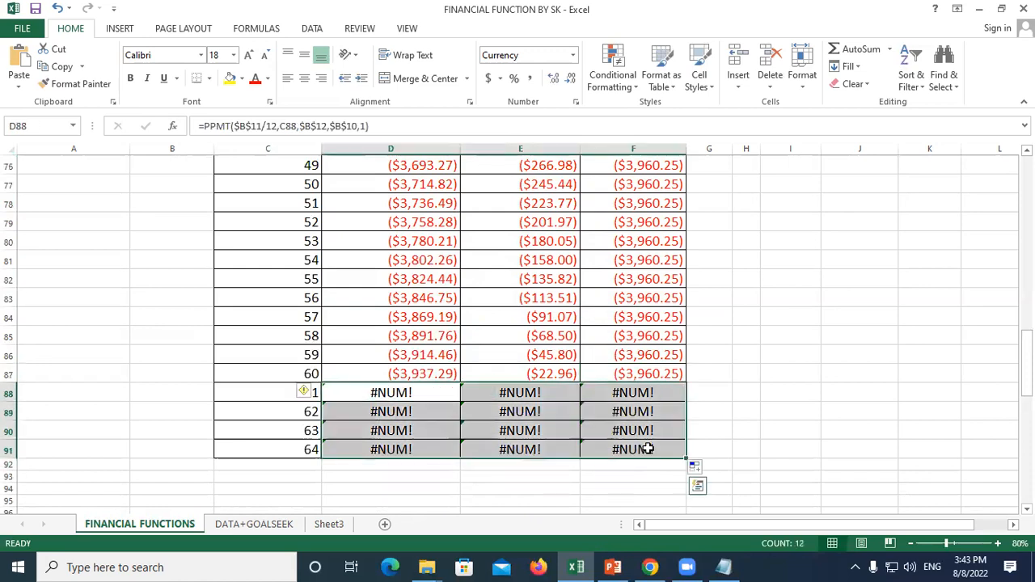
pyautogui.press('Delete')
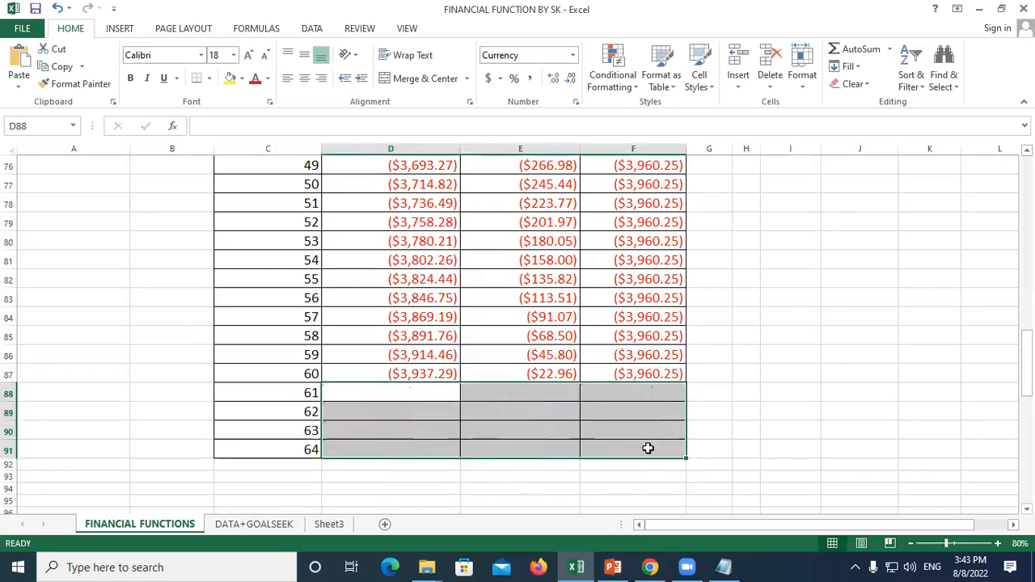
pyautogui.click(417, 389)
pyautogui.hotkey('alt', '=')
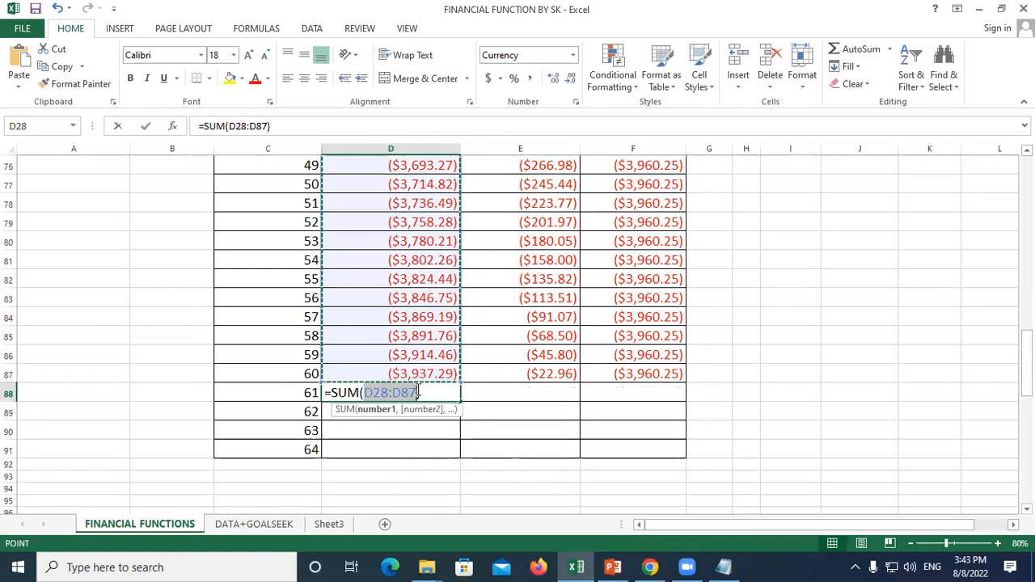
pyautogui.press('Return')
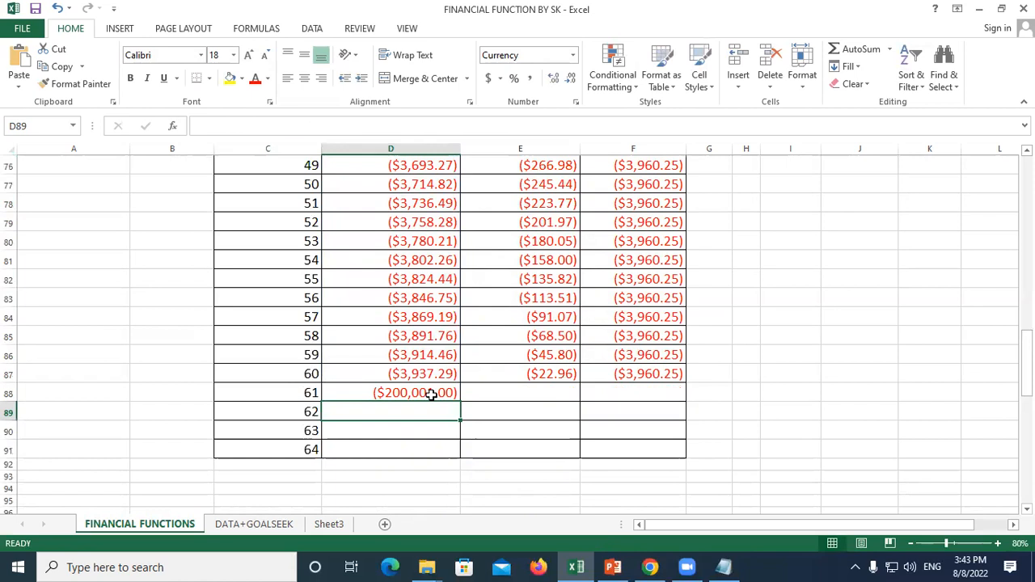
pyautogui.click(544, 396)
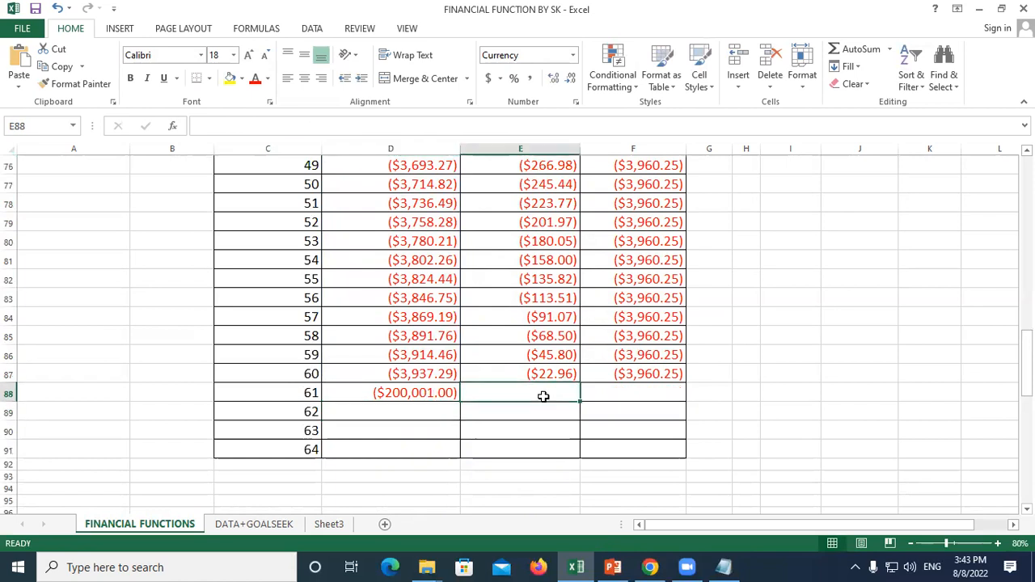
pyautogui.hotkey('alt', '=')
pyautogui.press('Return')
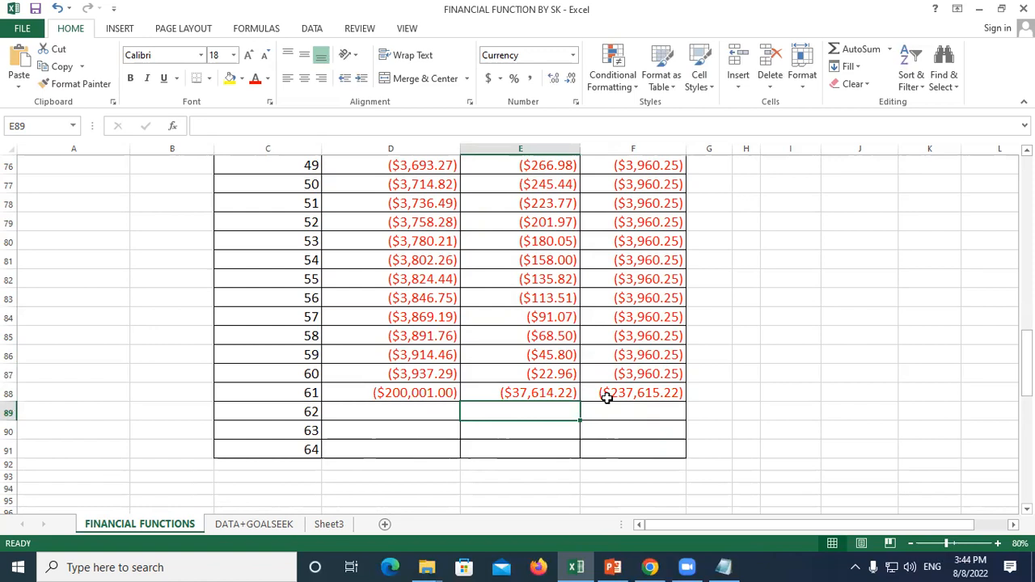
# Step: Review the principal, interest and total amounts of the schedule's first five months
pyautogui.scroll(20, 607, 397)
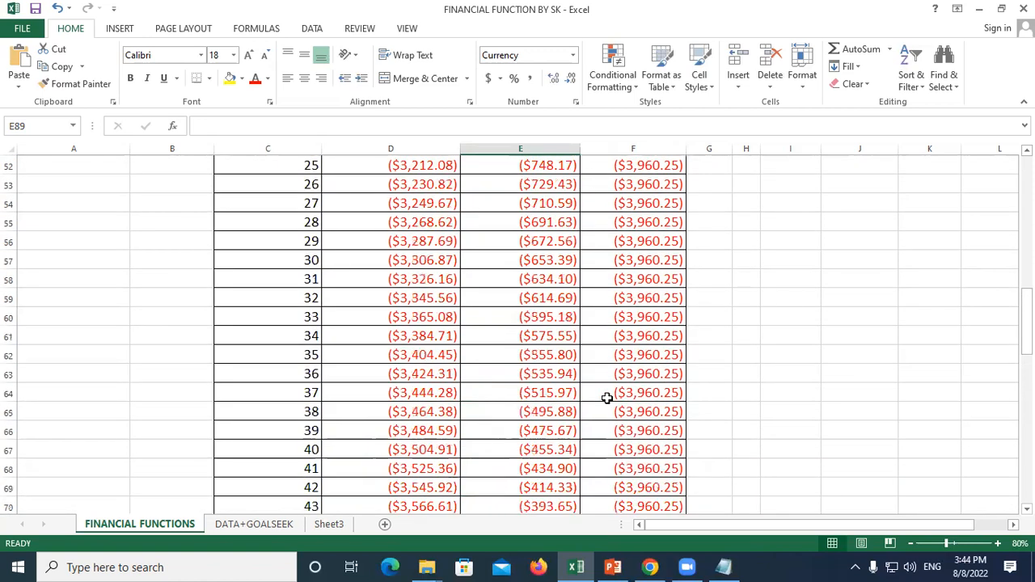
pyautogui.moveTo(388, 321); pyautogui.dragTo(634, 352)
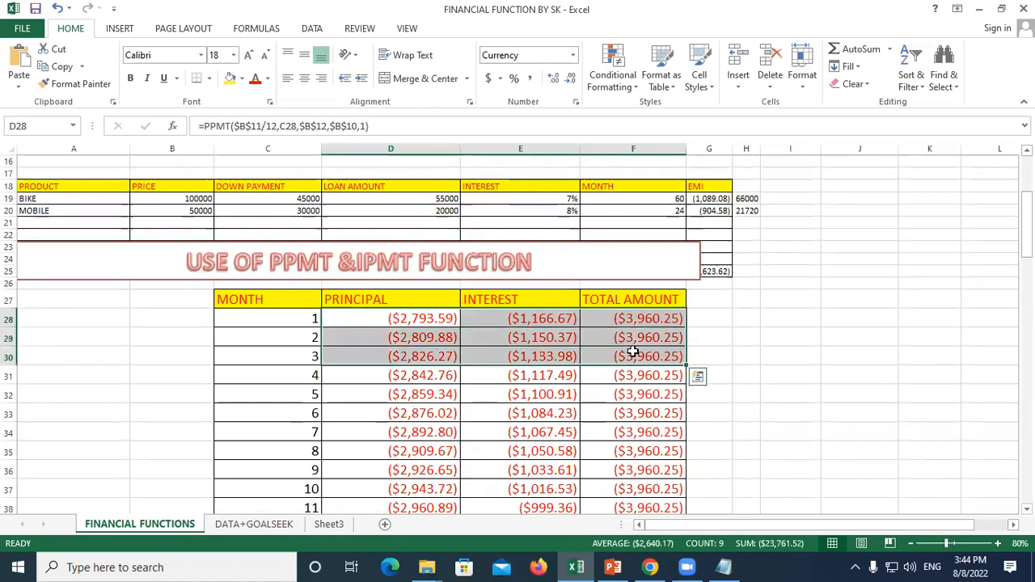
pyautogui.click(795, 316)
pyautogui.moveTo(430, 319); pyautogui.dragTo(640, 391)
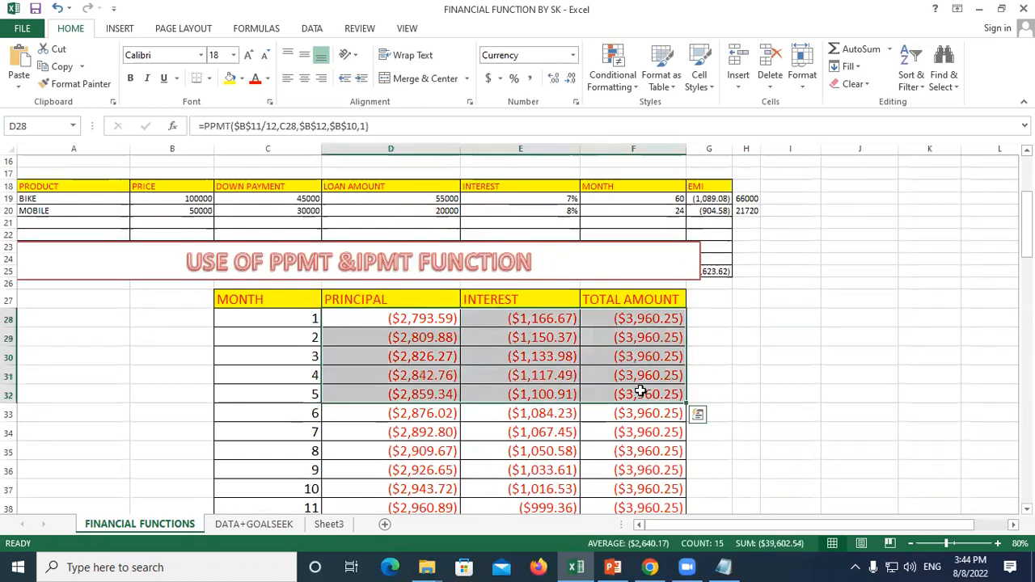
pyautogui.click(440, 325)
pyautogui.click(802, 355)
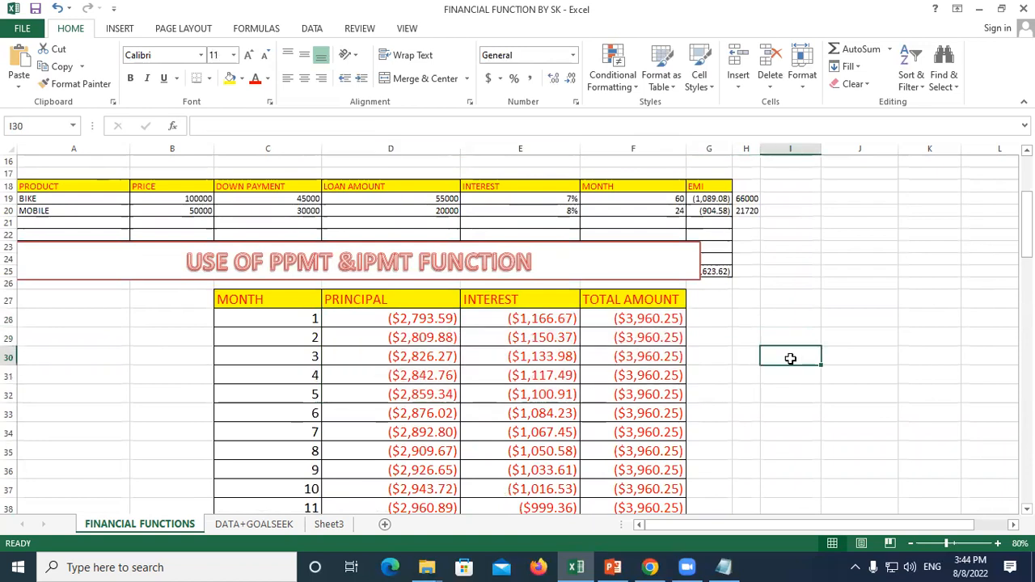
pyautogui.click(711, 319)
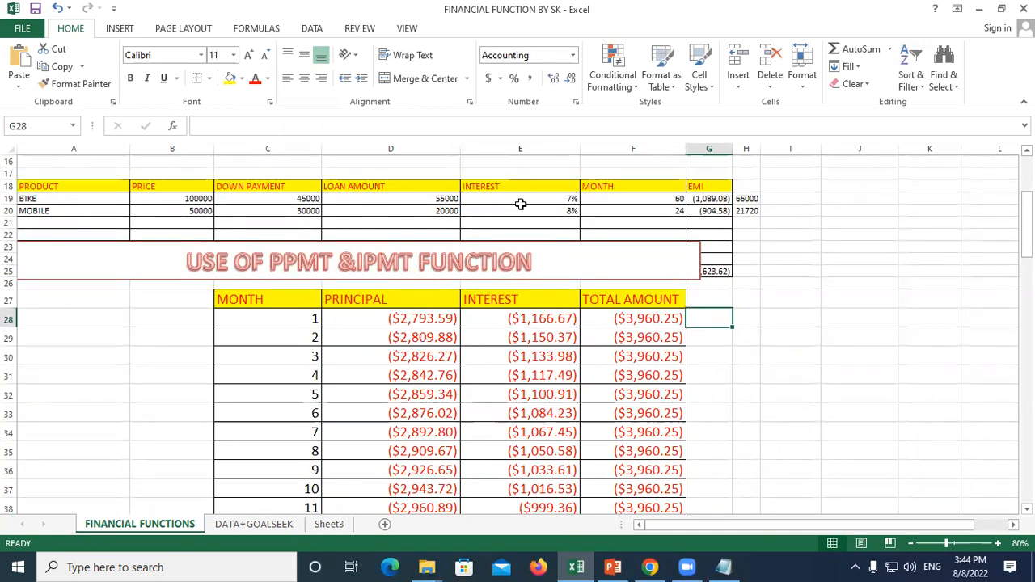
# Step: Narrow the principal column until its values no longer fit, widen it again, and slightly widen the total amount column
pyautogui.moveTo(459, 146); pyautogui.dragTo(375, 157)
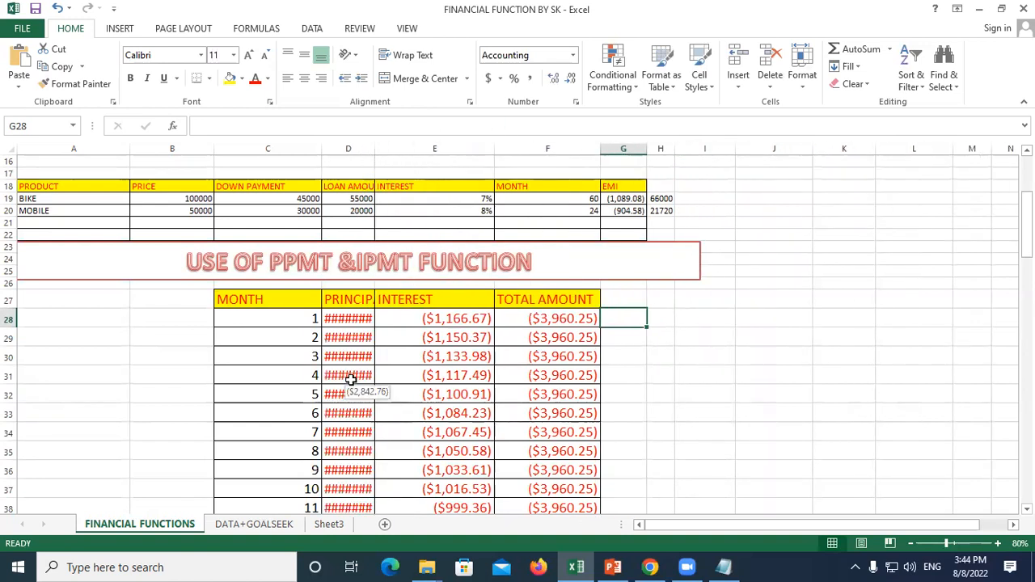
pyautogui.moveTo(374, 152); pyautogui.dragTo(443, 154)
pyautogui.click(600, 317)
pyautogui.moveTo(664, 152)
pyautogui.mouseDown()
pyautogui.moveTo(618, 162)
pyautogui.moveTo(682, 157)
pyautogui.mouseUp()
pyautogui.click(745, 321)
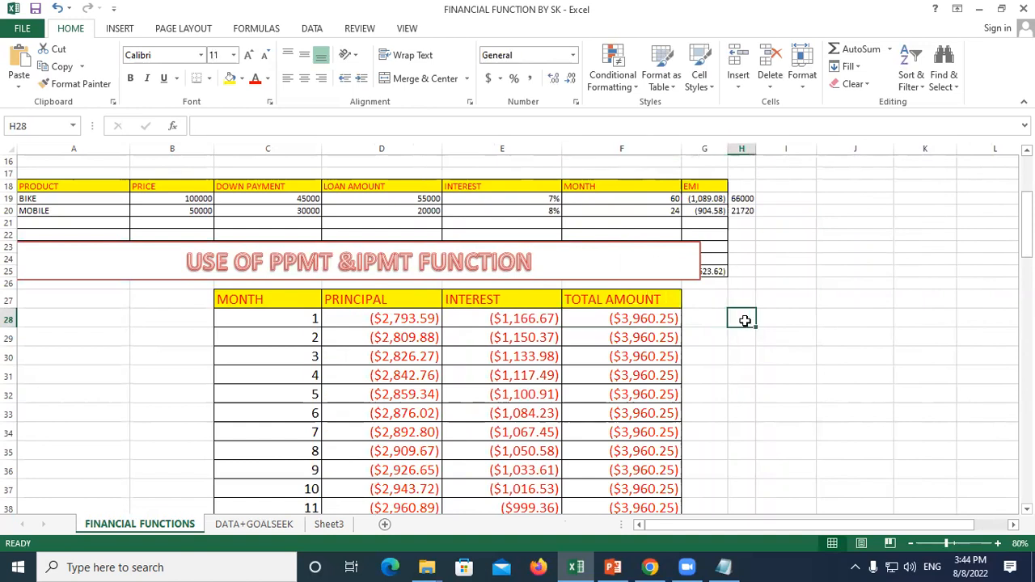
pyautogui.click(649, 325)
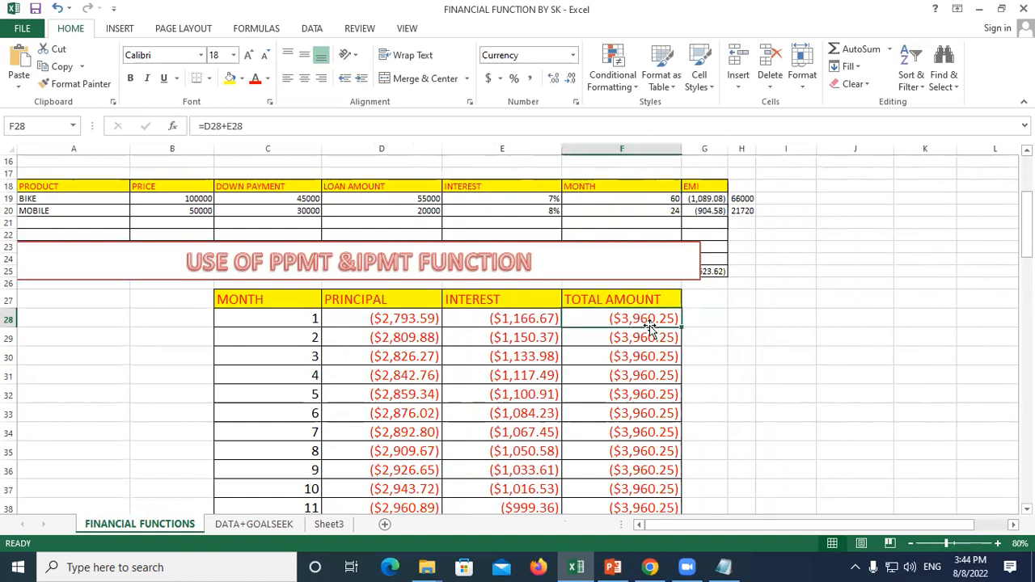
# Step: Fill the totals of D88:F88 down through row 95 and clear the contents of D88:F95
pyautogui.scroll(-12, 761, 378)
pyautogui.scroll(-10, 761, 378)
pyautogui.moveTo(389, 280); pyautogui.dragTo(615, 408)
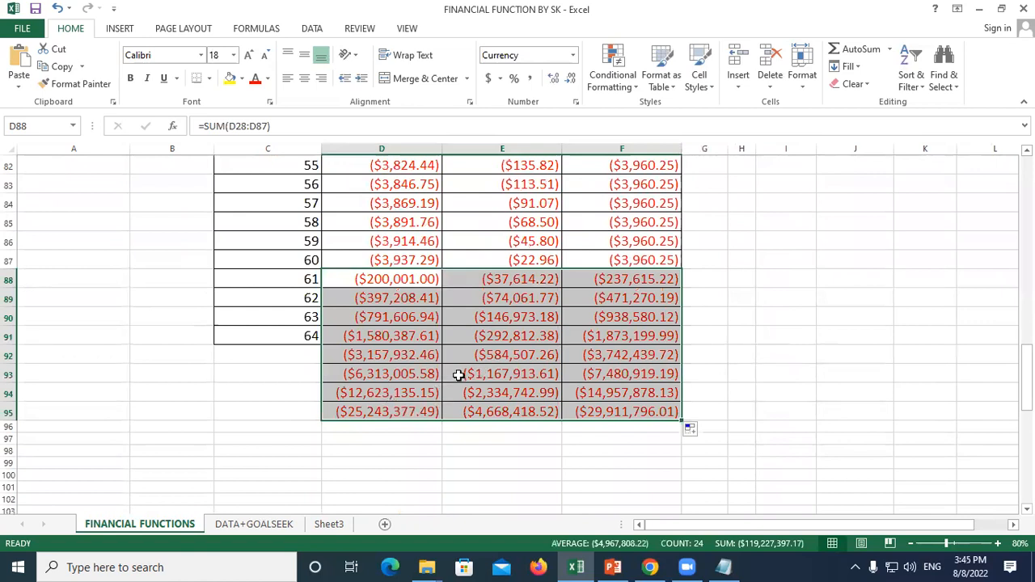
pyautogui.click(372, 279)
pyautogui.moveTo(377, 280); pyautogui.dragTo(651, 413)
pyautogui.press('Delete')
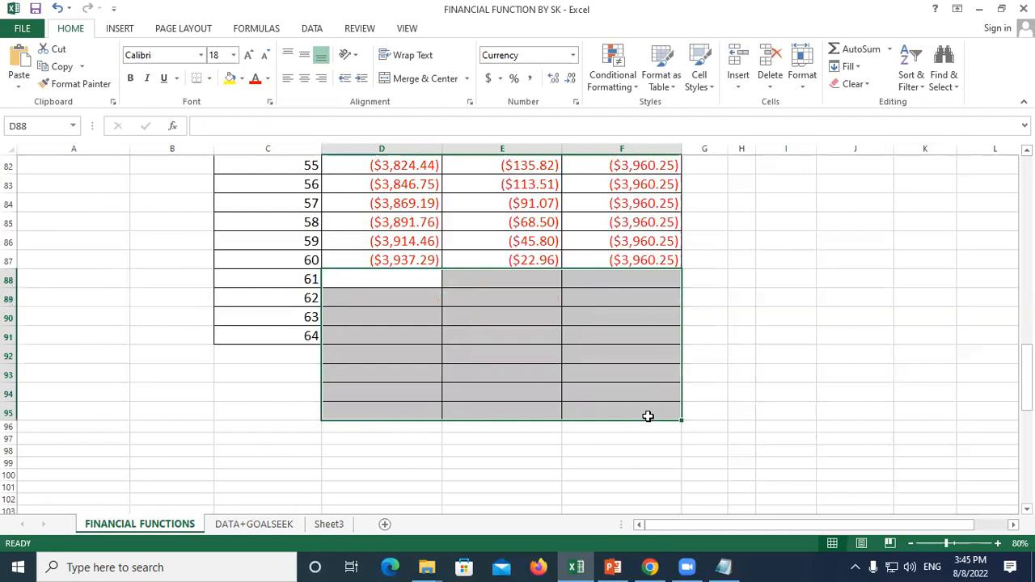
# Step: Fill the principal, interest and total formulas from D87:F87 down through row 97
pyautogui.moveTo(410, 254); pyautogui.dragTo(683, 457)
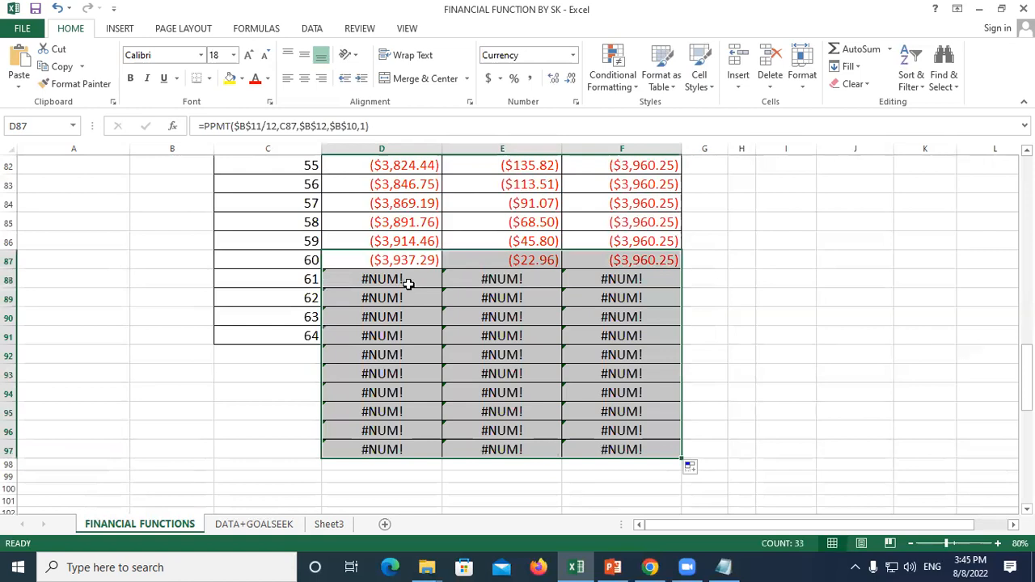
pyautogui.scroll(3, 716, 415)
pyautogui.click(380, 354)
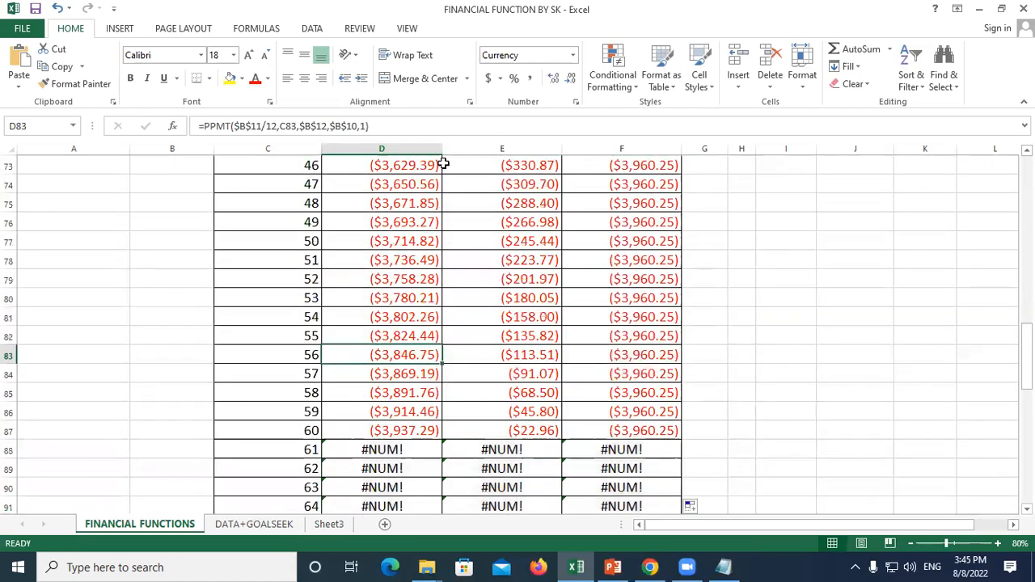
# Step: Shrink the principal column to show the ####### display beside the #NUM! errors, and enlarge it until the amounts fit
pyautogui.moveTo(441, 153); pyautogui.dragTo(379, 154)
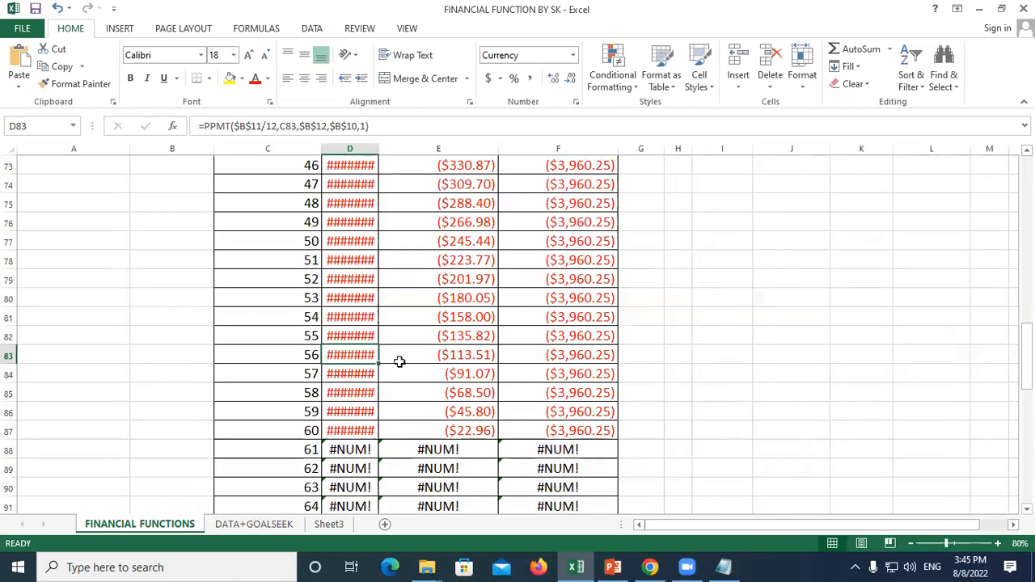
pyautogui.scroll(-2, 399, 363)
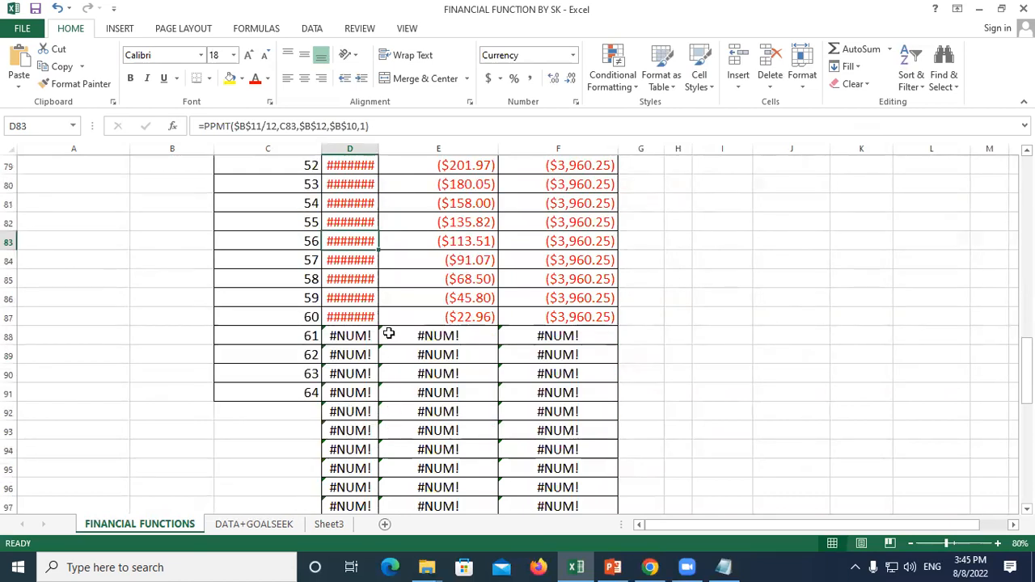
pyautogui.scroll(2, 389, 334)
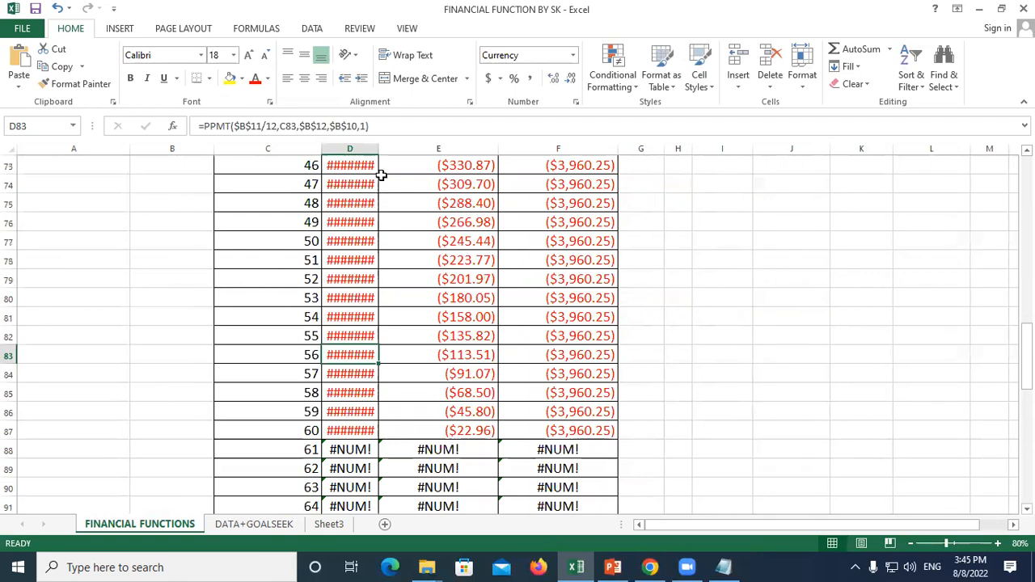
pyautogui.moveTo(378, 150); pyautogui.dragTo(423, 159)
pyautogui.click(815, 326)
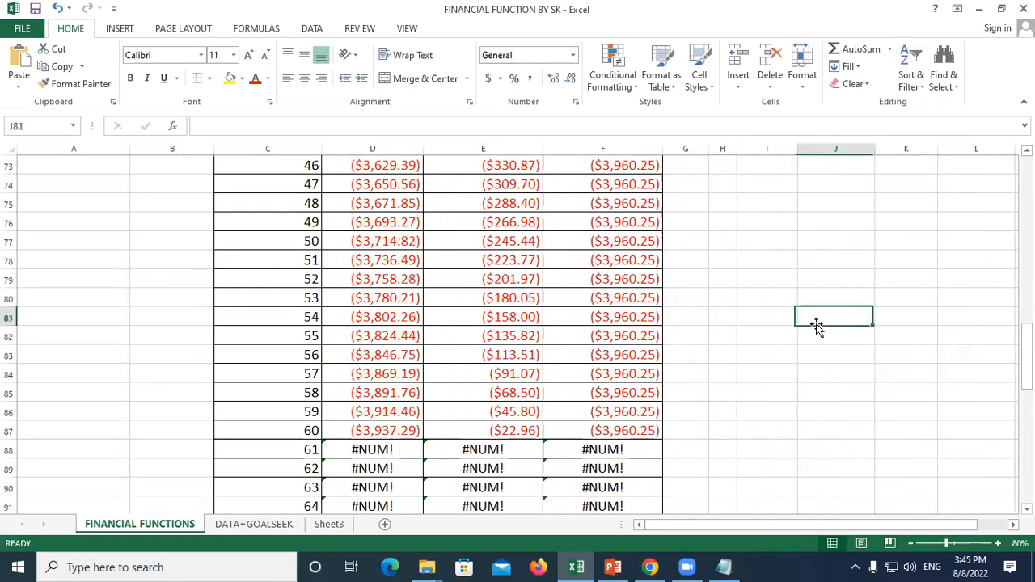